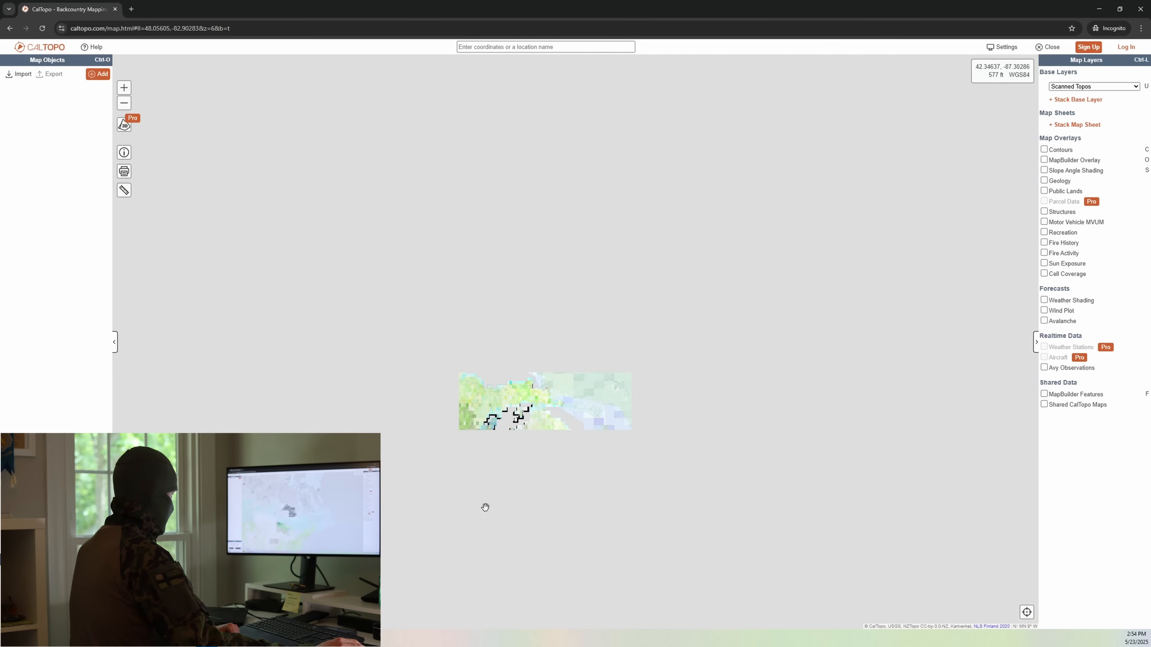
Step: Preview the MapBuilder Topo base layer over North America and switch back to Scanned Topos
drag(469, 541, 585, 382)
drag(534, 524, 546, 382)
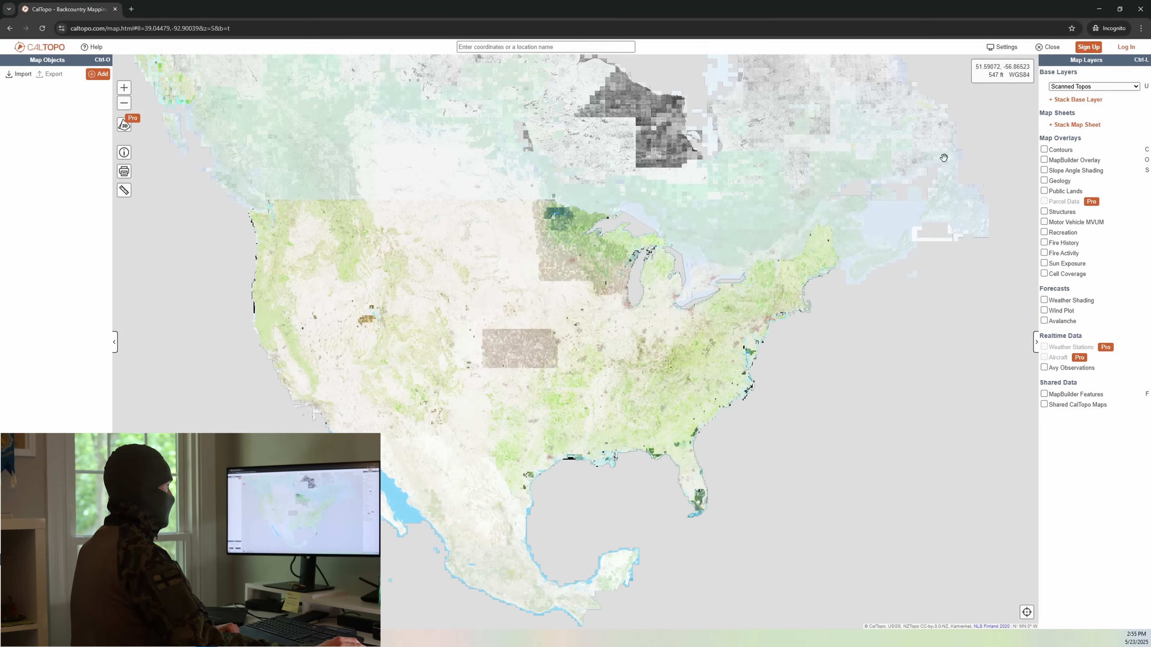
click(1096, 87)
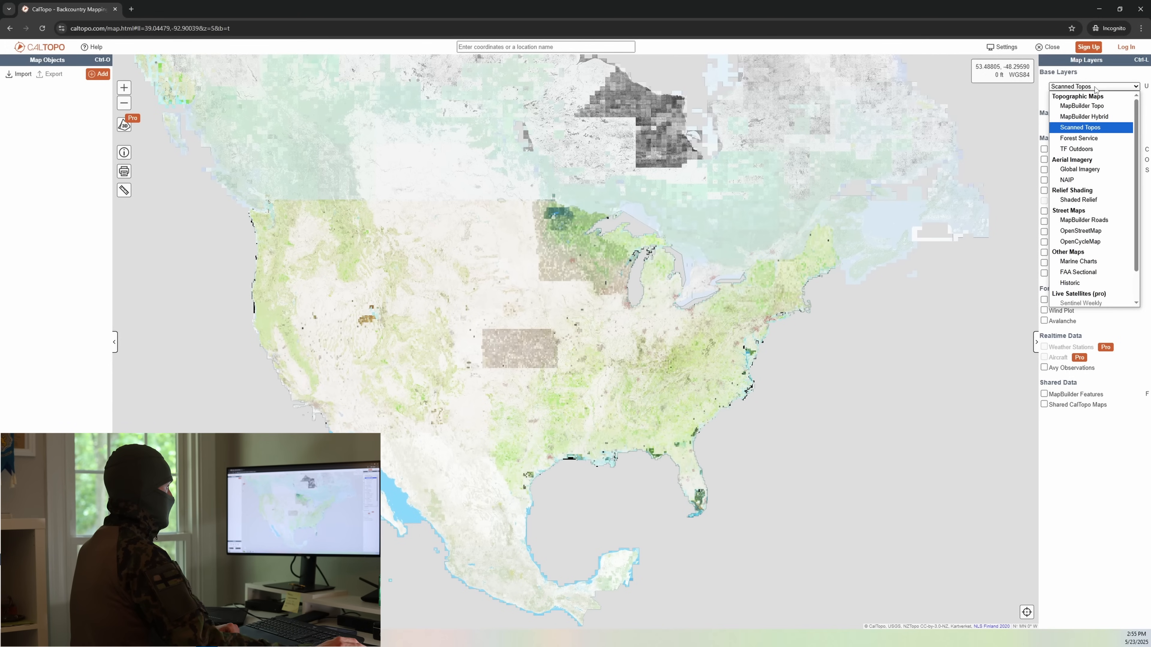
click(1102, 110)
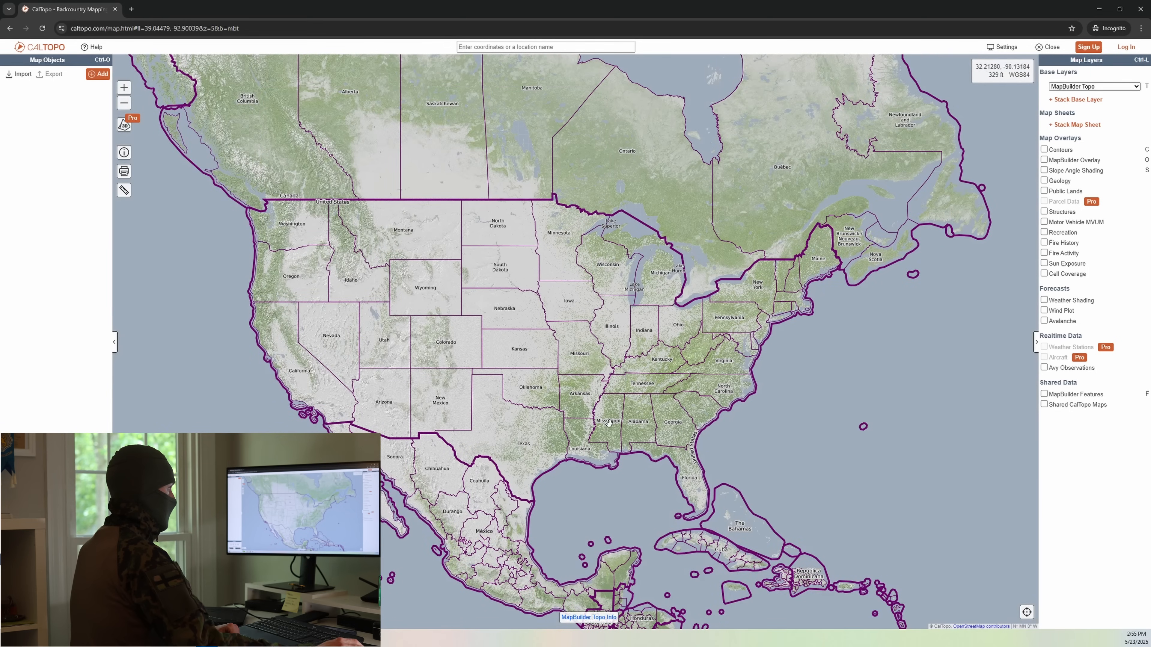
click(1115, 86)
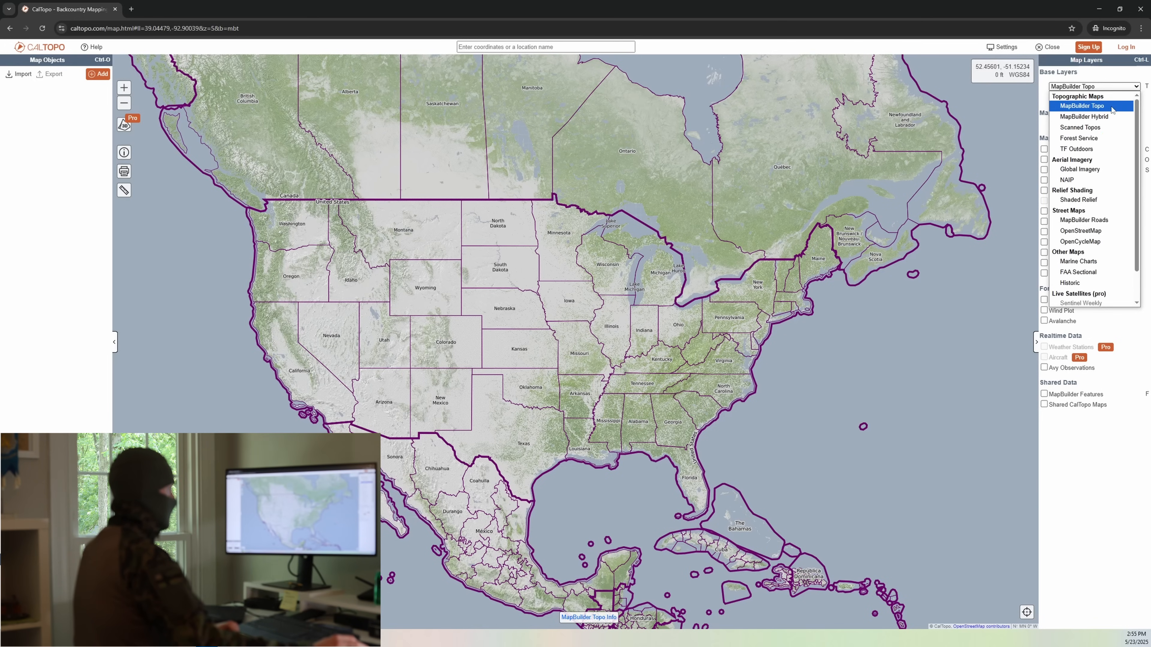
click(1109, 132)
Step: Examine the Scanned Topos coverage across the United States, Canada, Alaska and Mexico
drag(595, 417, 623, 403)
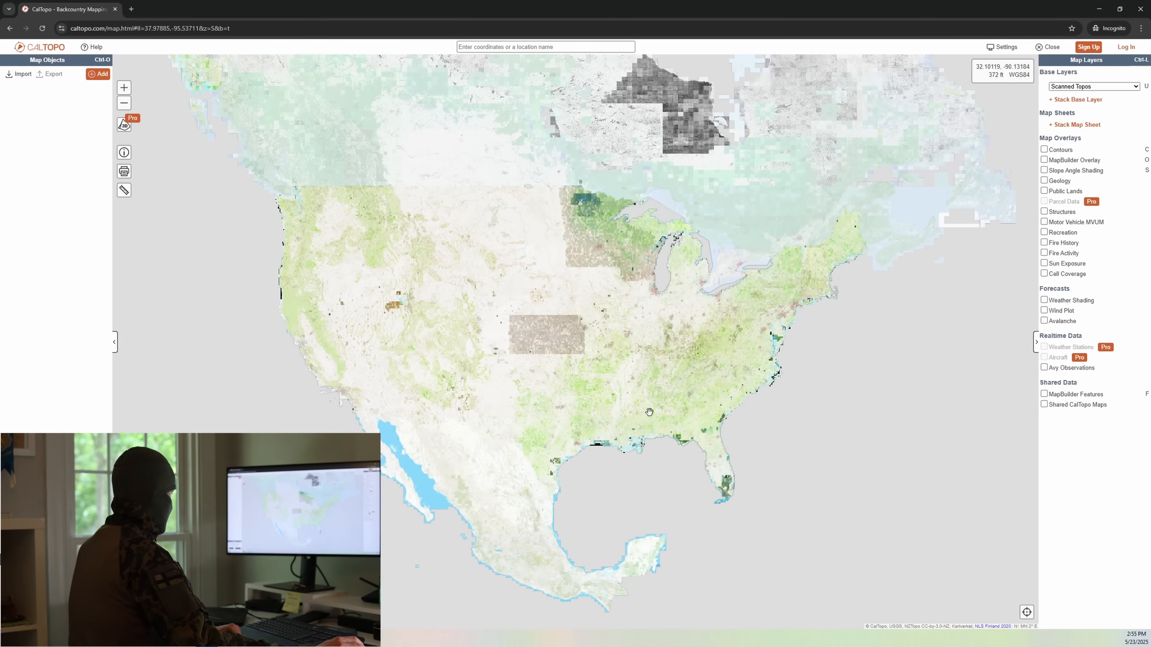
scroll(574, 396, down, 1)
drag(489, 349, 586, 456)
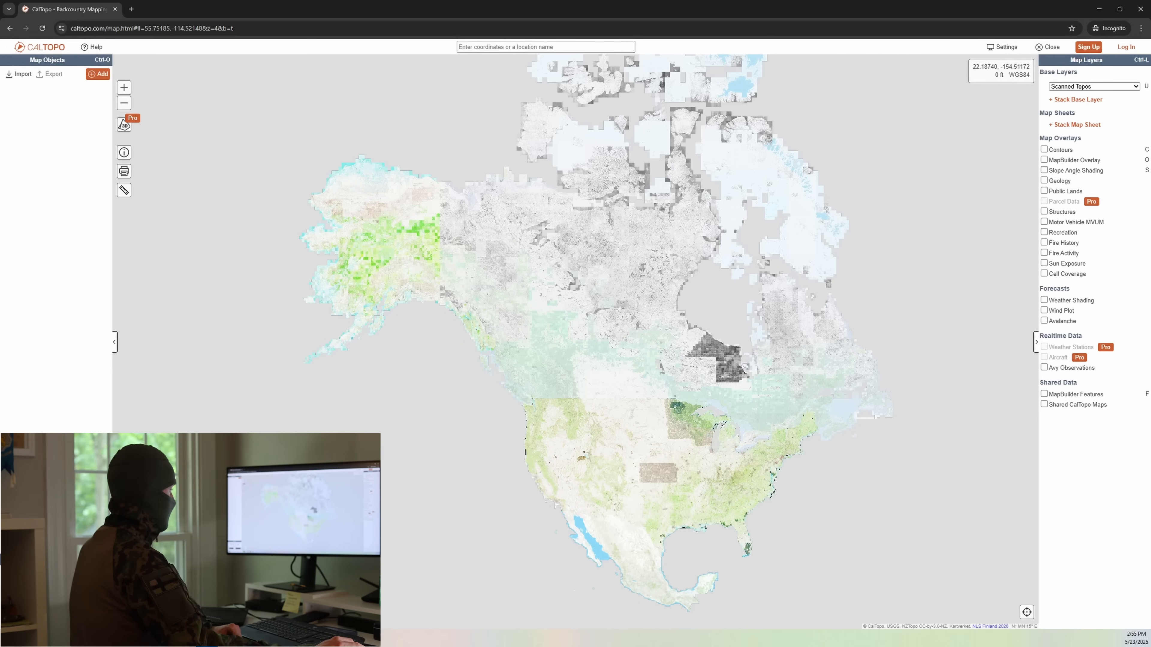
drag(563, 519, 518, 477)
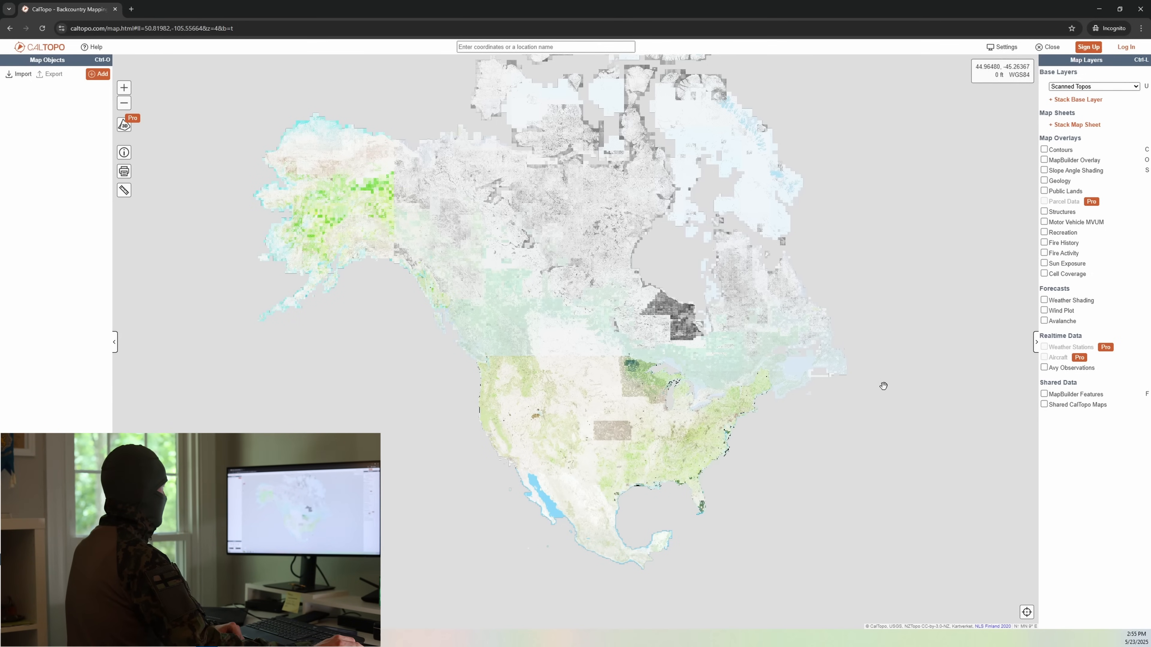
drag(881, 393, 760, 402)
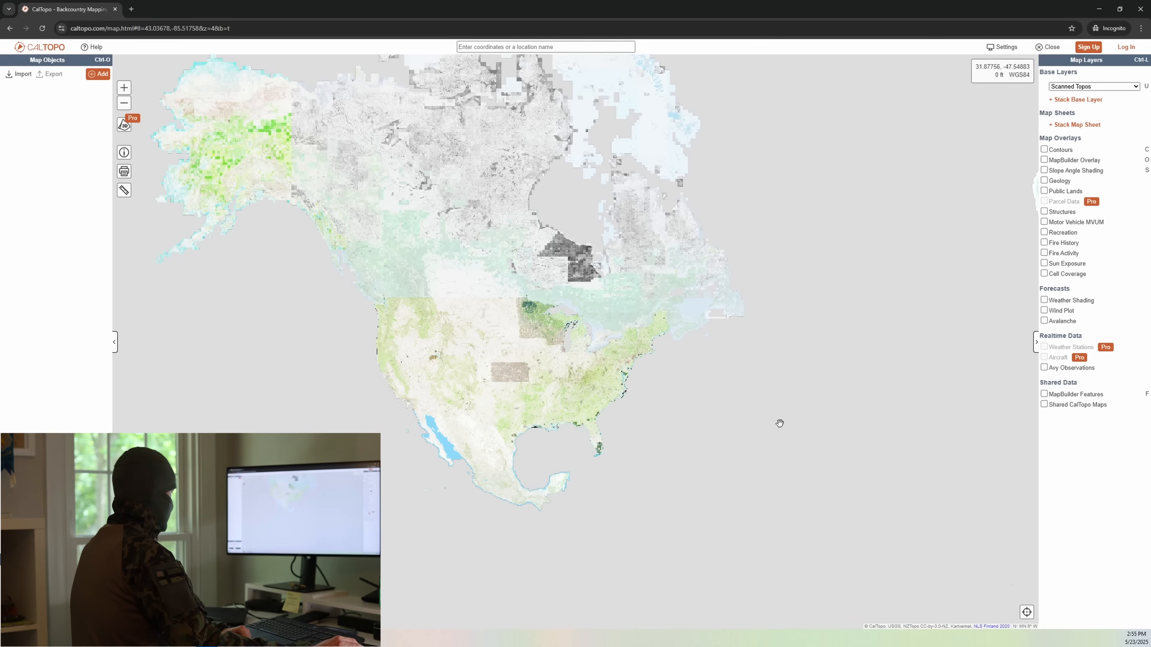
drag(786, 491, 783, 412)
Step: Examine the worldwide Scanned Topos coverage, comparing Scandinavia and Finland with the surrounding regions
drag(865, 285, 380, 524)
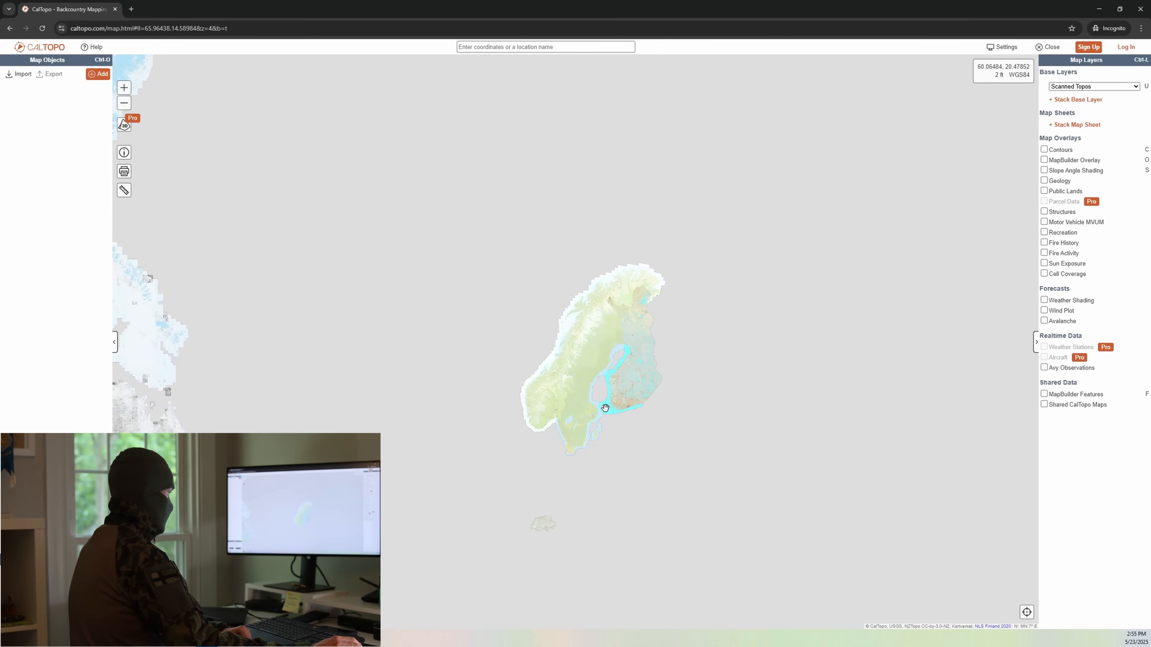
scroll(605, 407, down, 2)
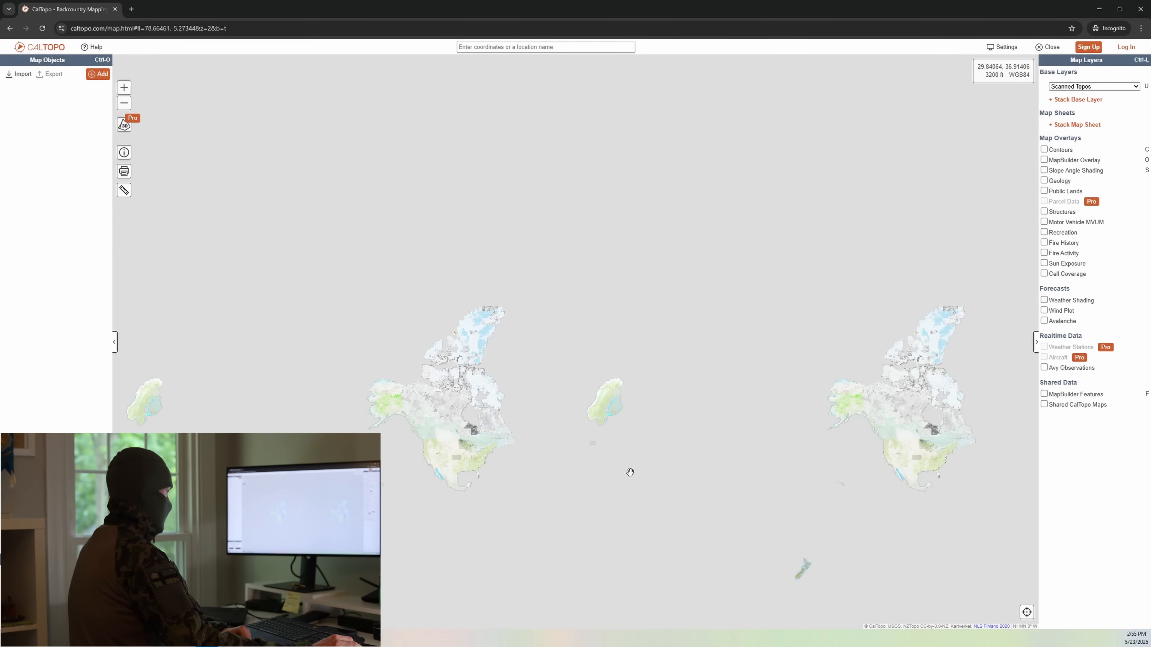
drag(630, 474, 604, 426)
scroll(607, 432, up, 1)
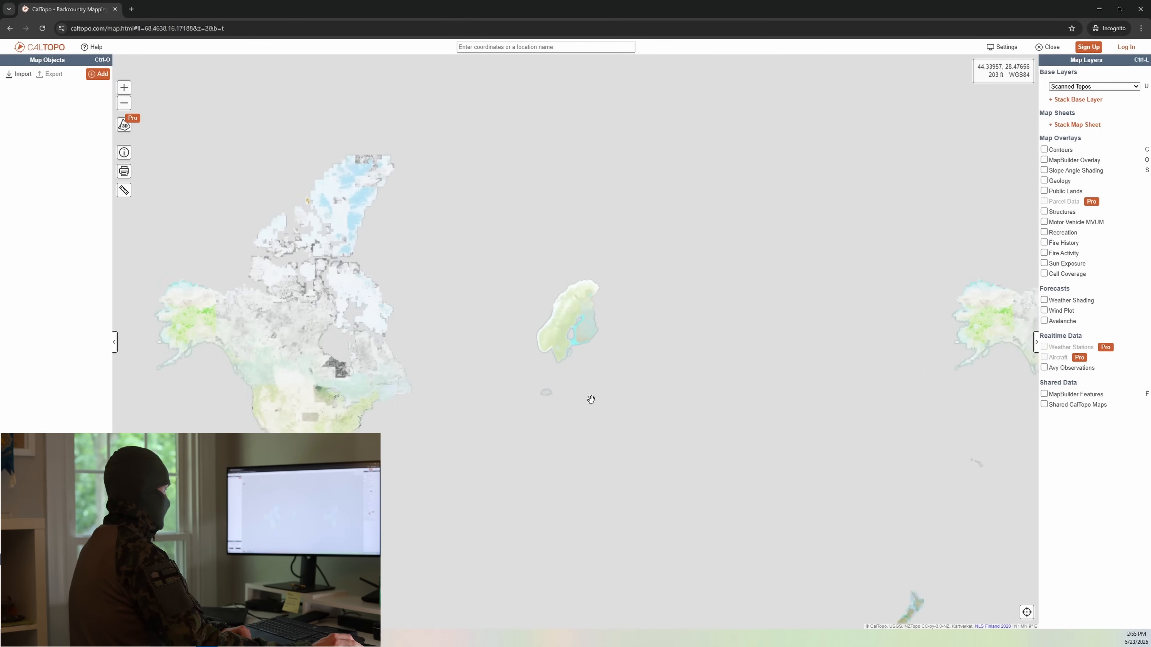
scroll(483, 457, down, 1)
drag(482, 511, 548, 427)
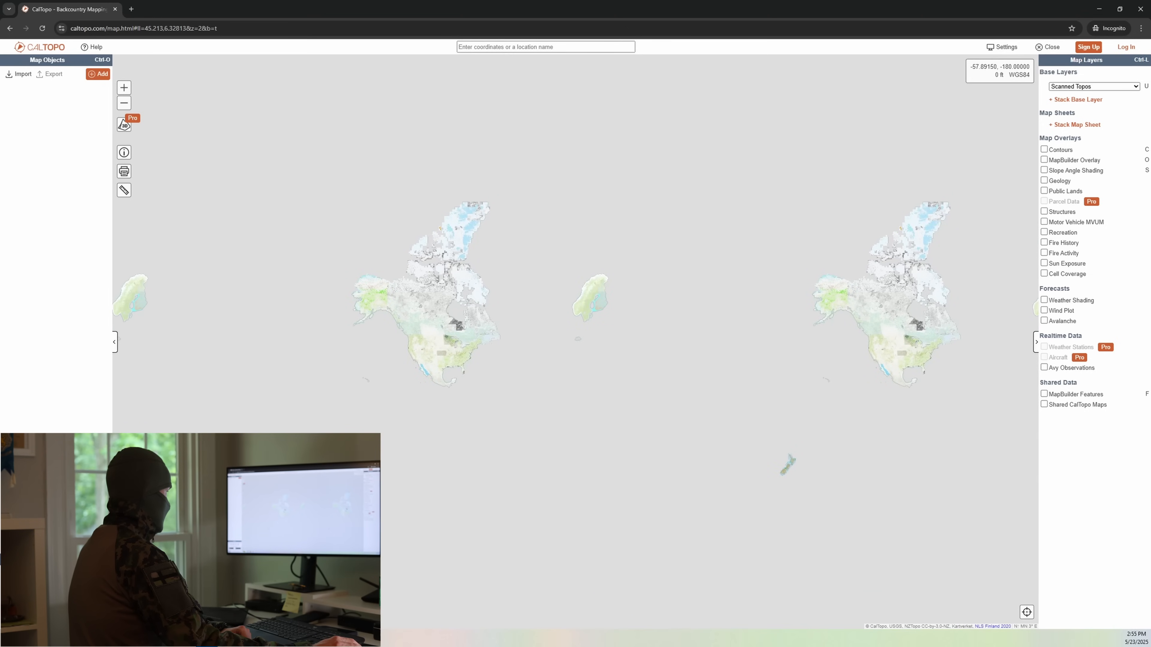
scroll(550, 349, up, 2)
drag(667, 329, 637, 359)
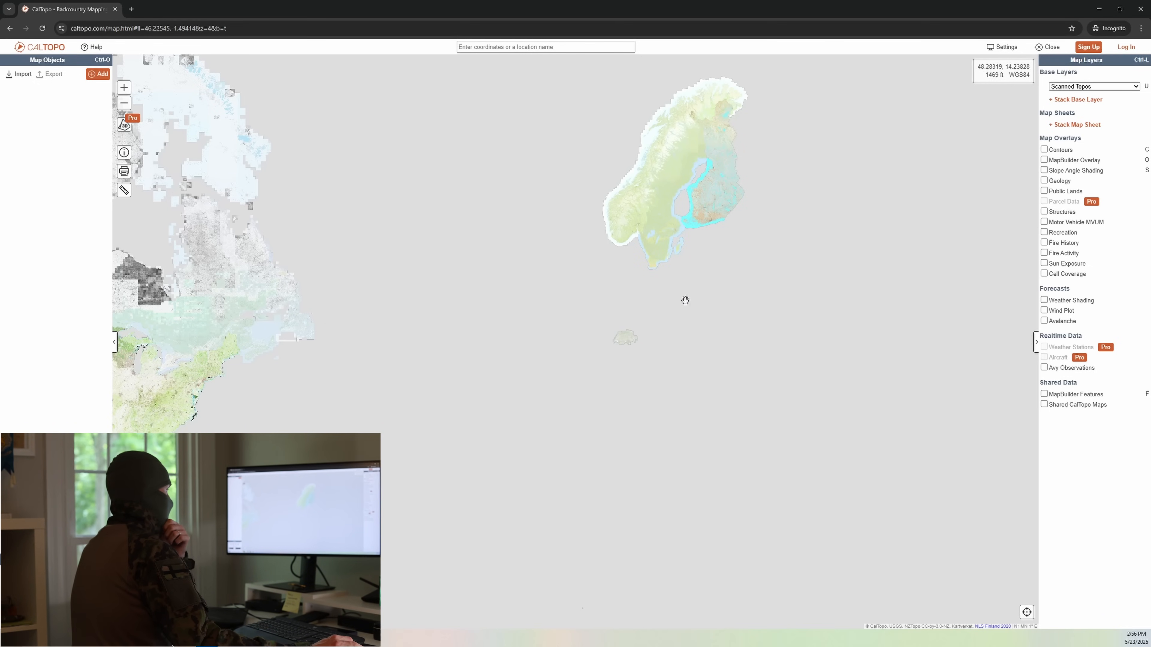
drag(707, 278, 573, 396)
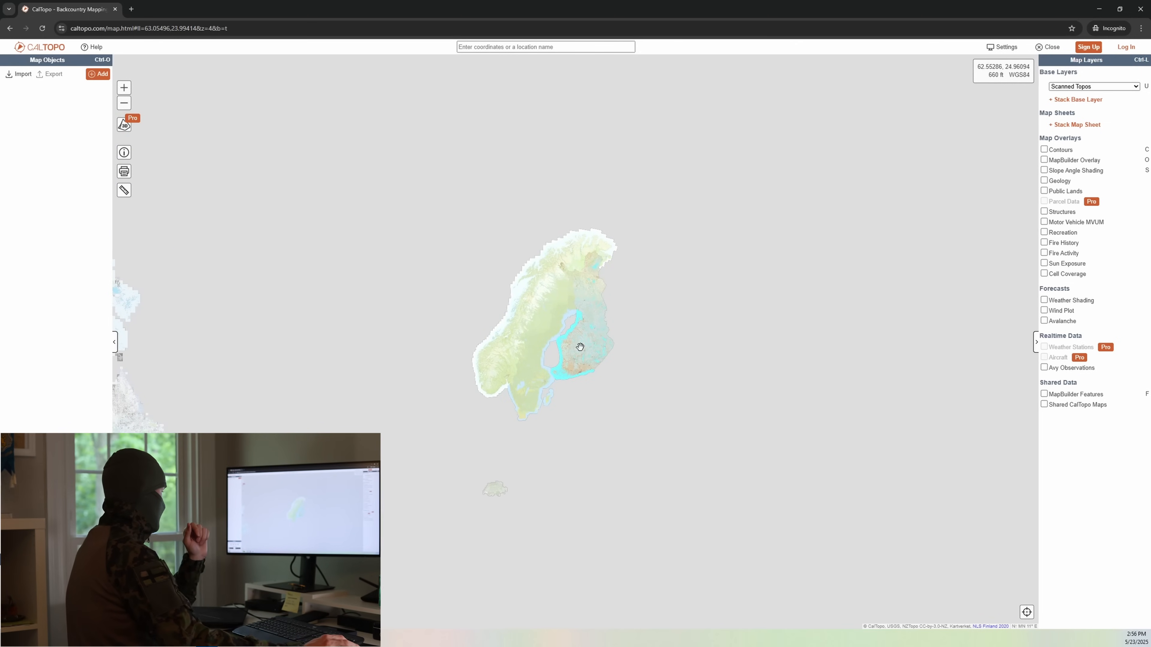
drag(472, 494, 668, 377)
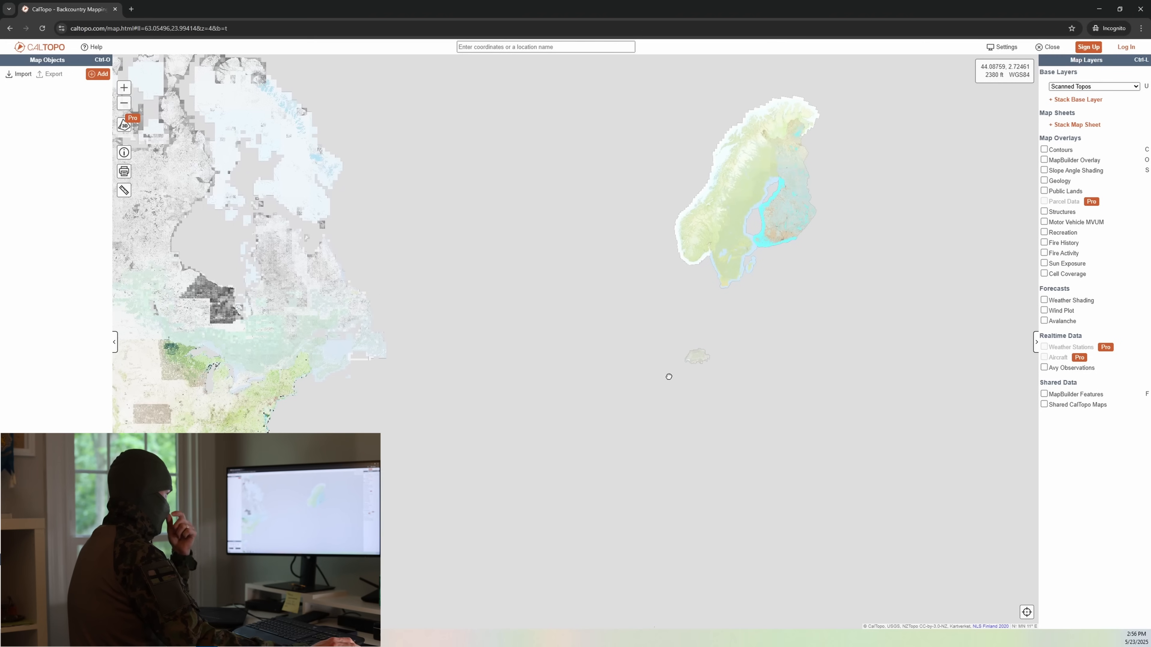
drag(770, 290, 675, 362)
Step: Locate the Kilpilahti (Sköldvik) industrial area on Finland's southern coast and examine its topographic detail
scroll(607, 327, up, 2)
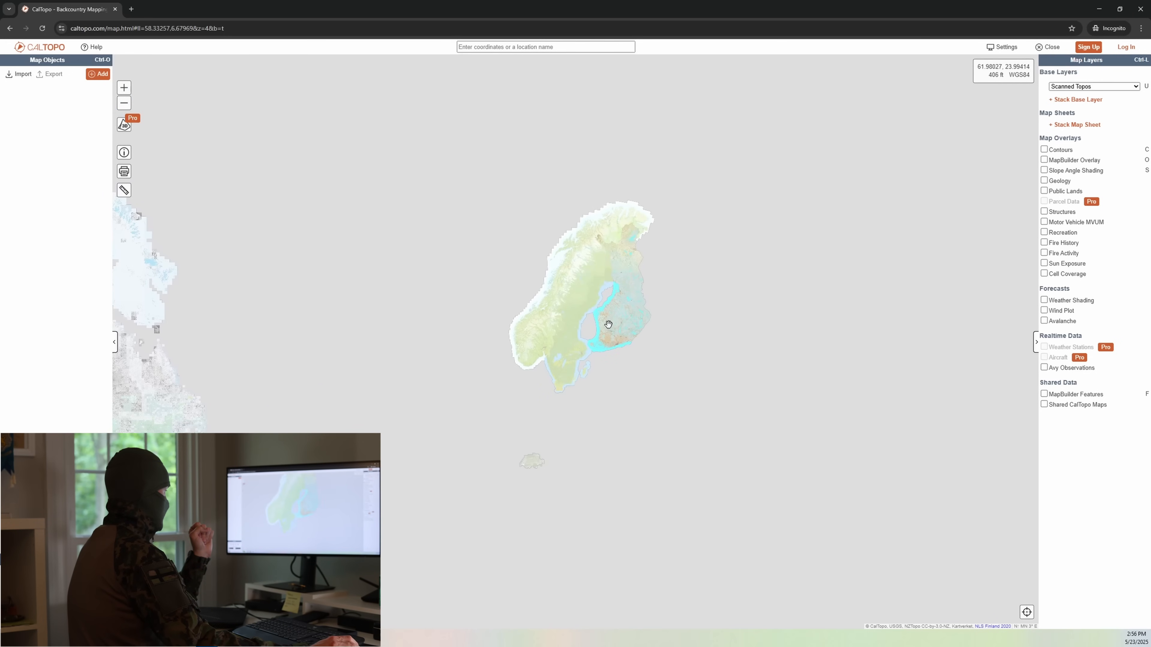
scroll(620, 349, up, 3)
scroll(626, 358, up, 3)
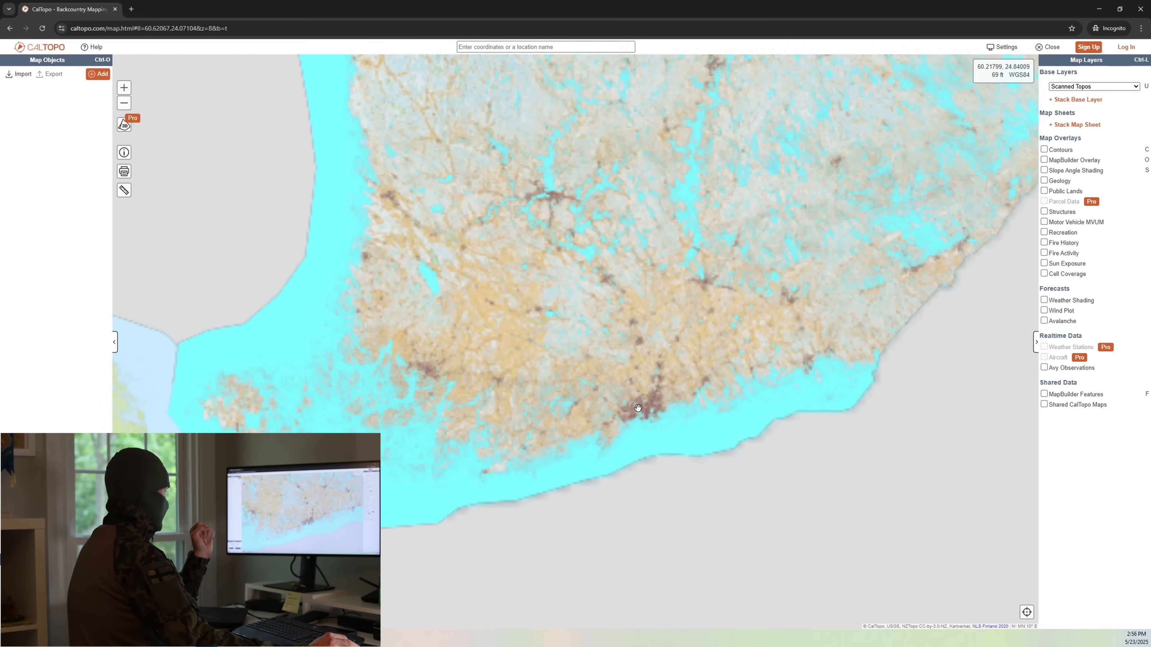
scroll(589, 421, up, 2)
drag(580, 436, 471, 470)
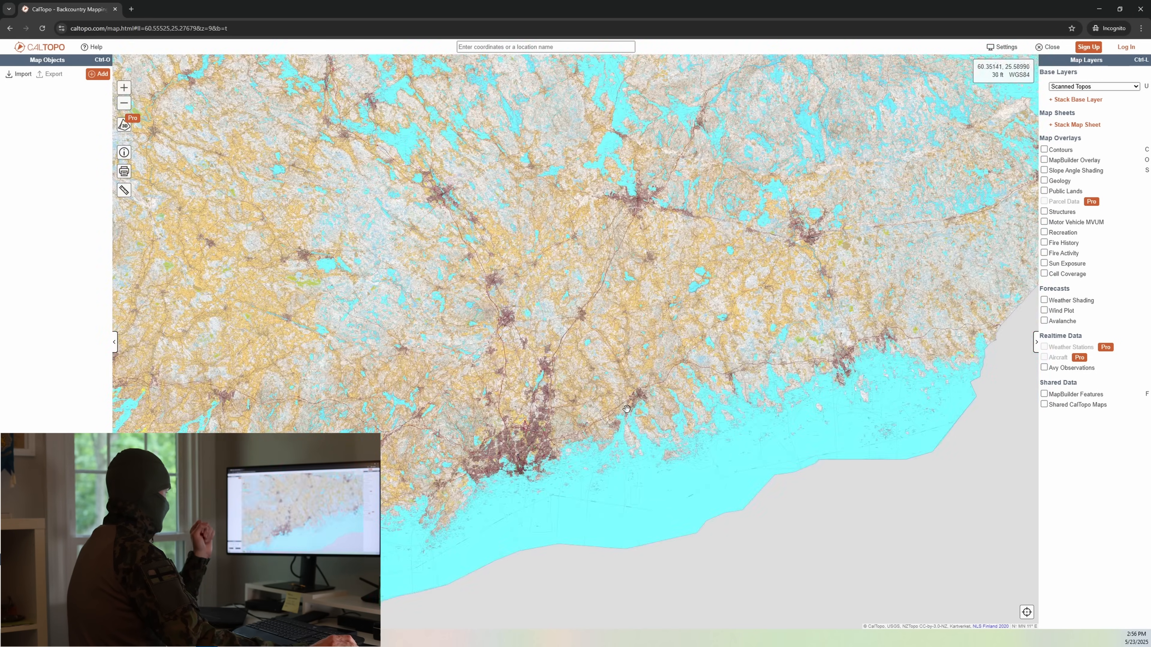
scroll(628, 409, up, 2)
scroll(620, 450, up, 3)
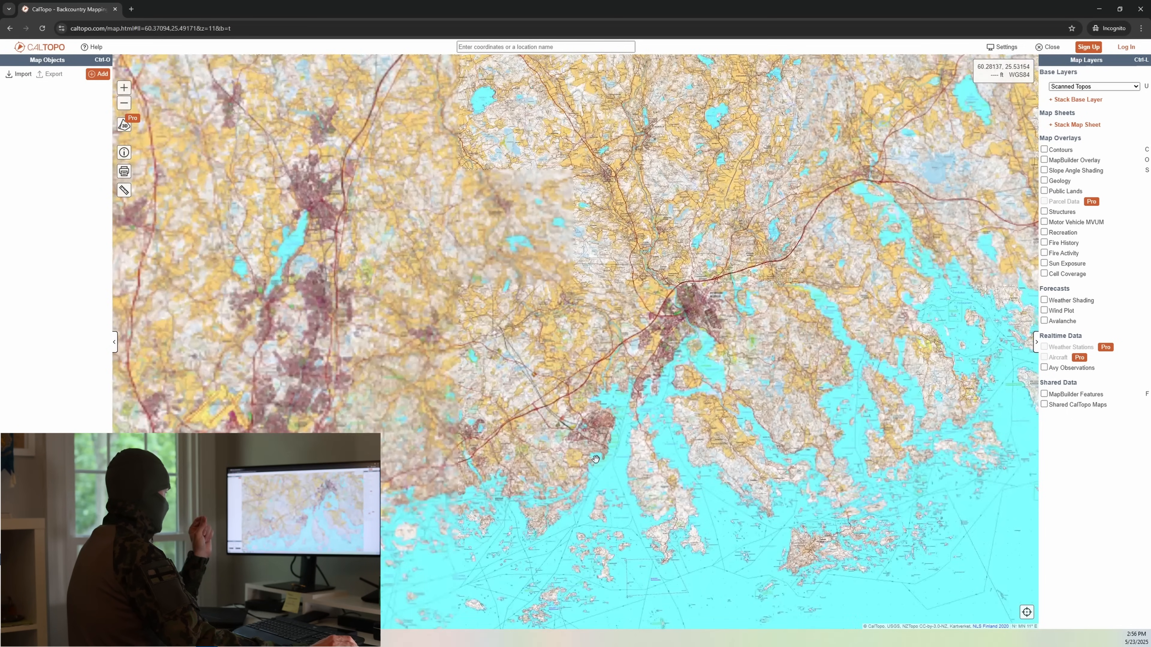
scroll(606, 429, up, 1)
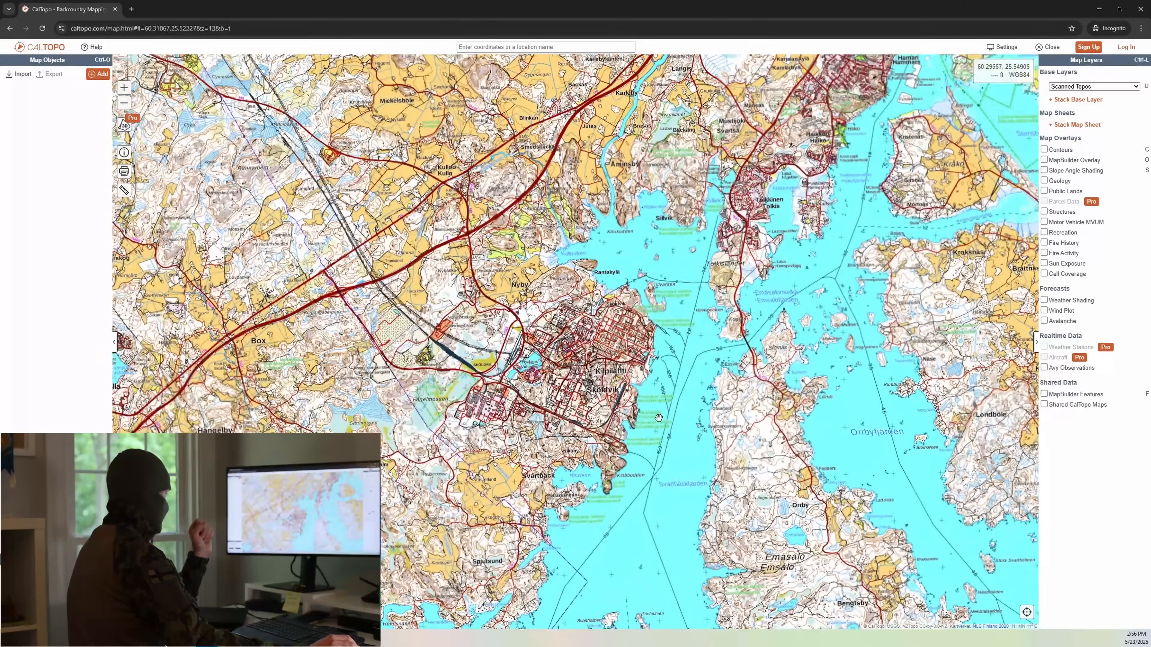
scroll(559, 426, up, 1)
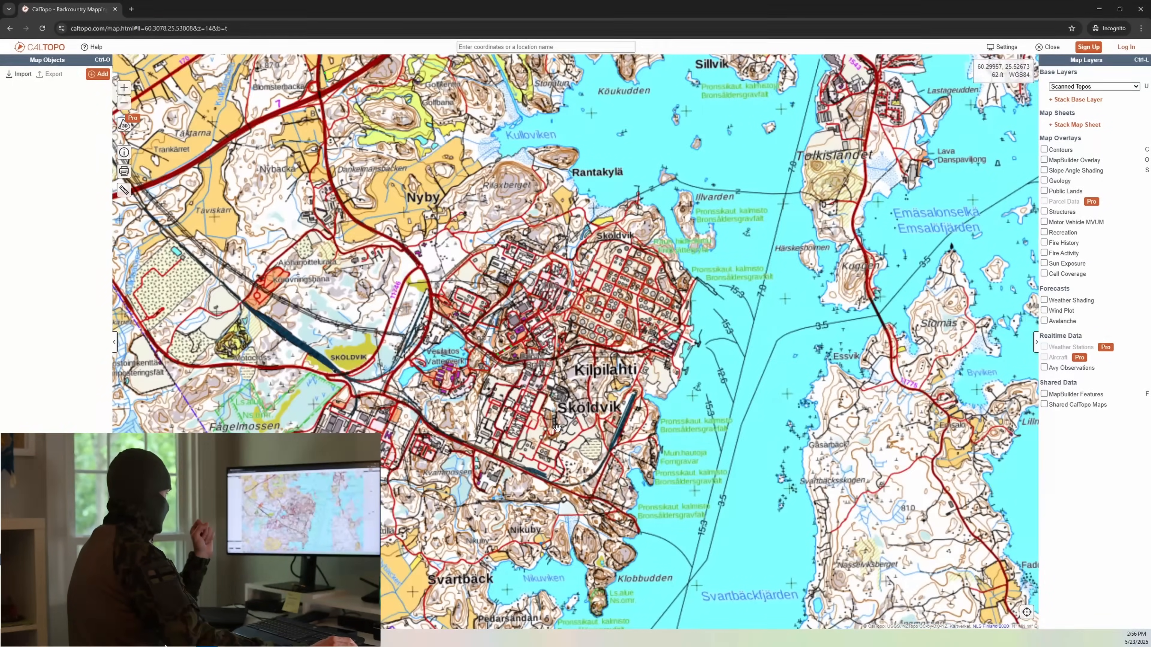
Step: Examine the shoreline and waters around Kilpilahti, Svartbäckfjärden and the island of Emäsalo
scroll(560, 427, down, 1)
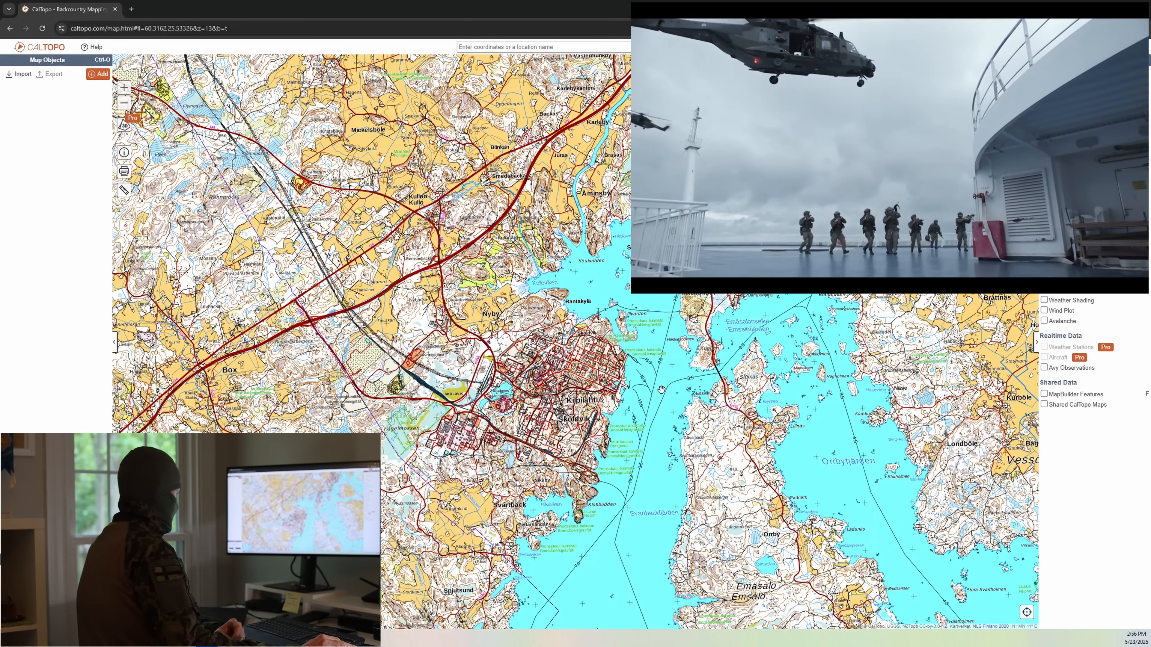
drag(586, 541, 553, 497)
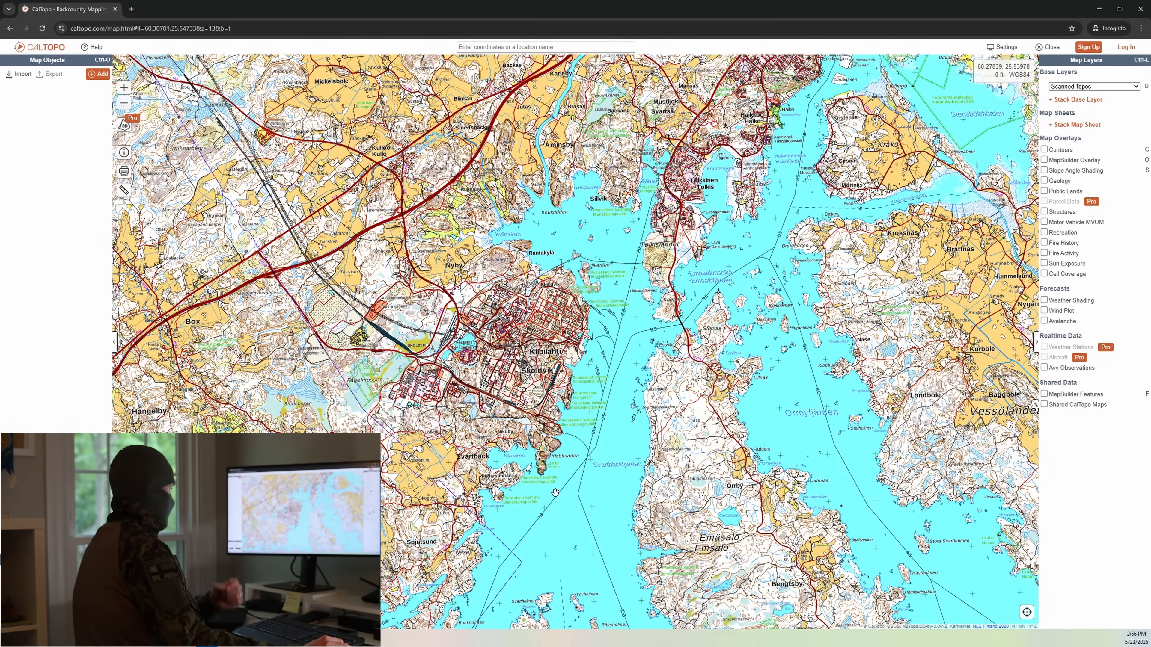
drag(565, 525, 554, 411)
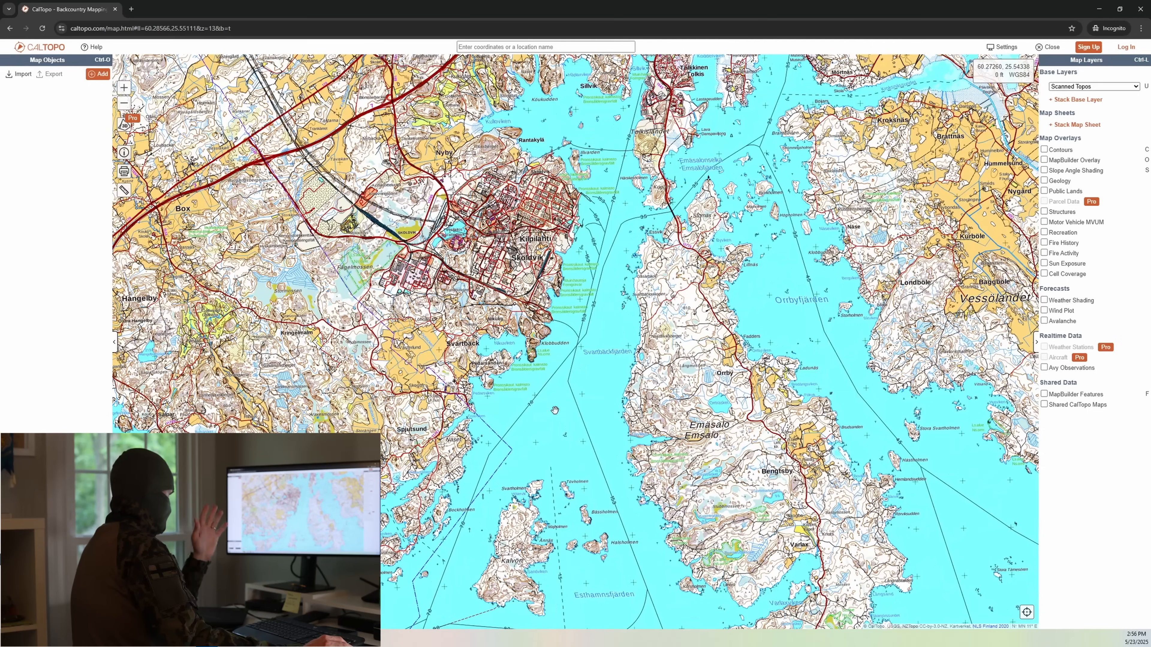
drag(591, 440, 580, 390)
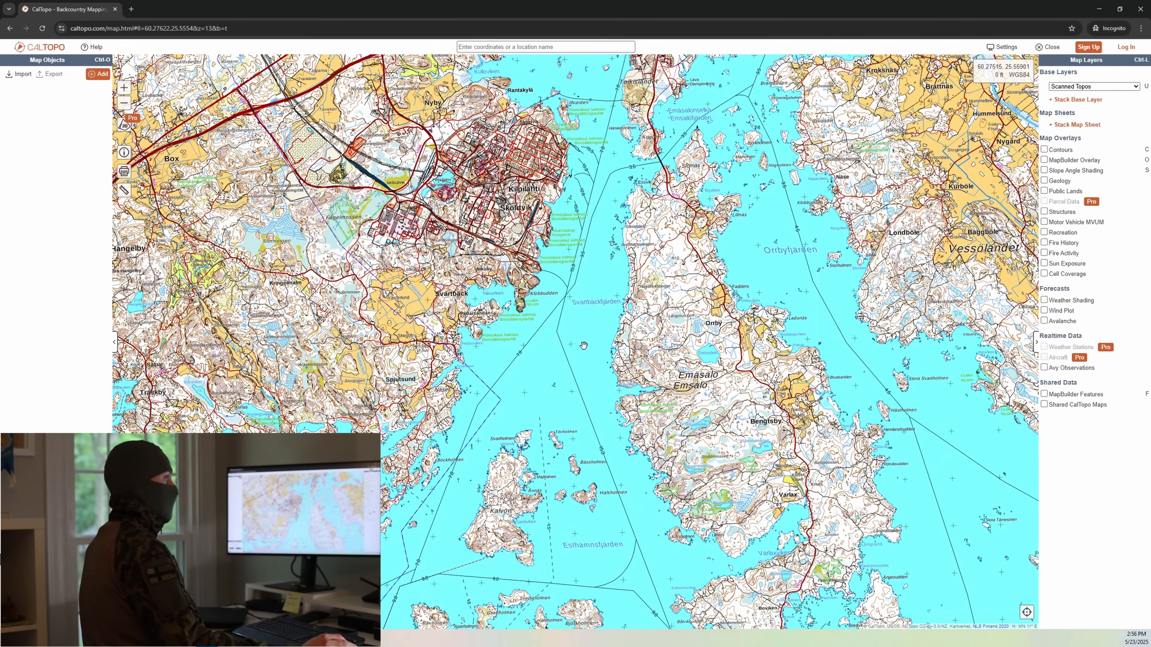
drag(584, 345, 604, 446)
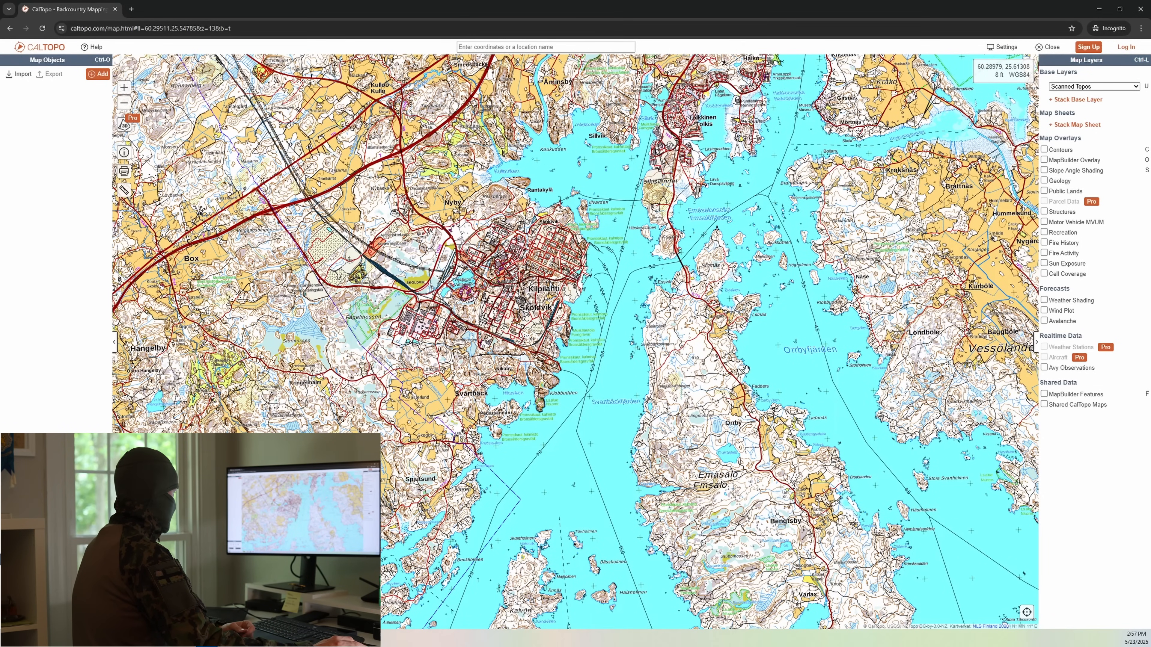
drag(588, 350, 601, 384)
drag(600, 439, 614, 387)
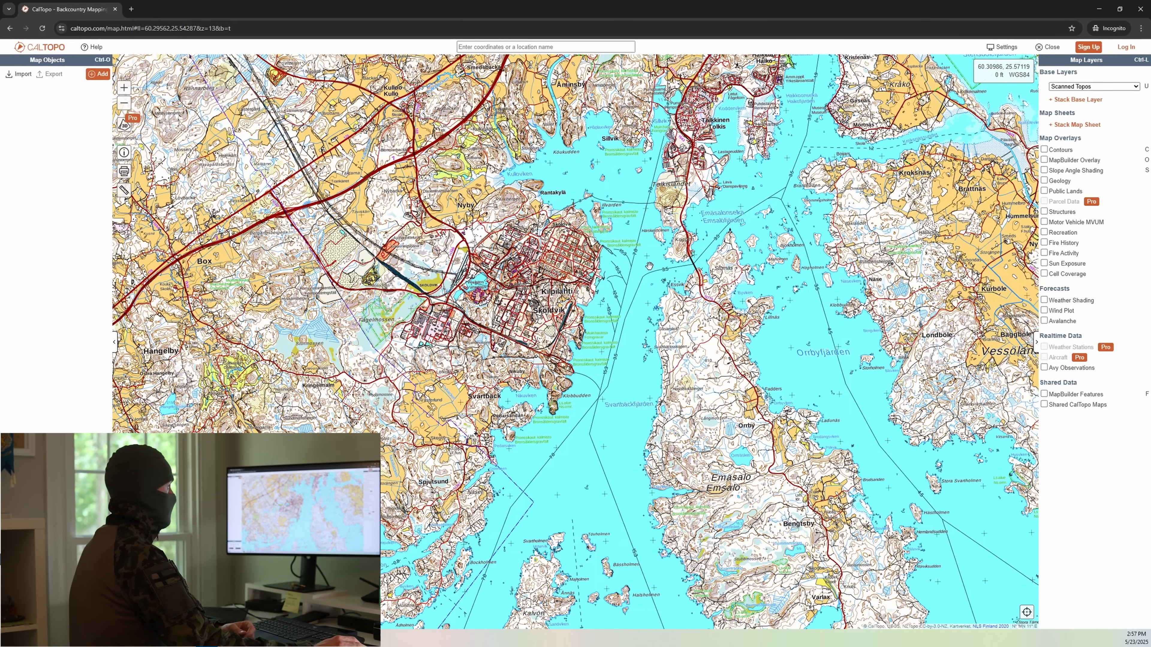
Step: Show the UTM/USNG grid on the map and raise its intensity slightly
click(1003, 47)
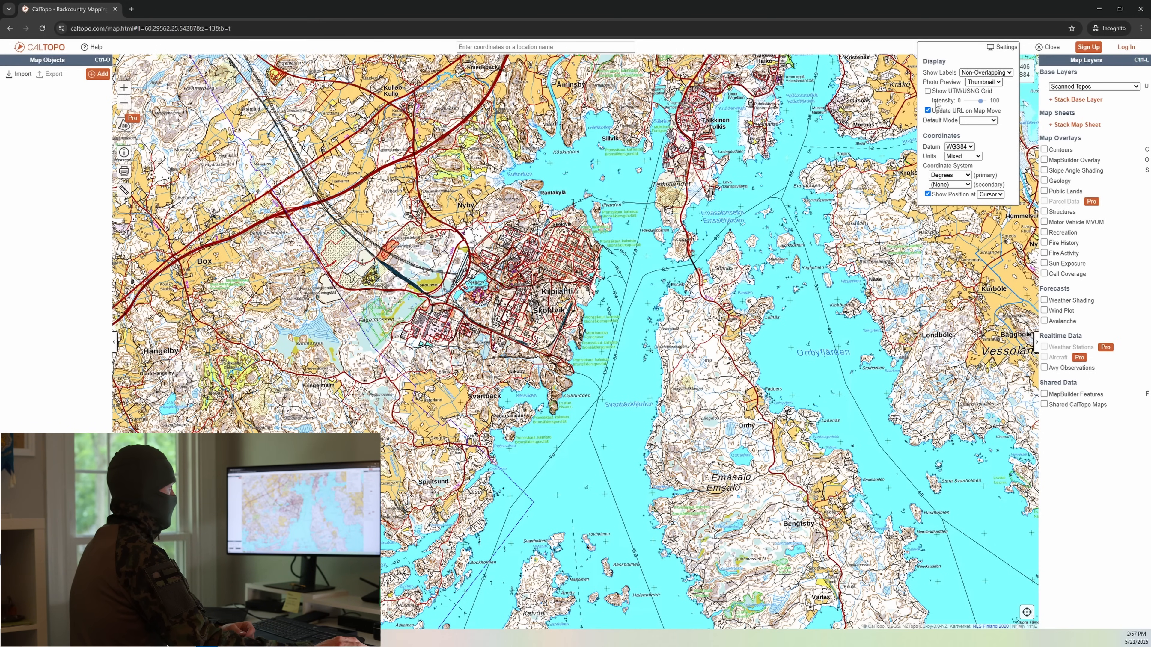
click(928, 91)
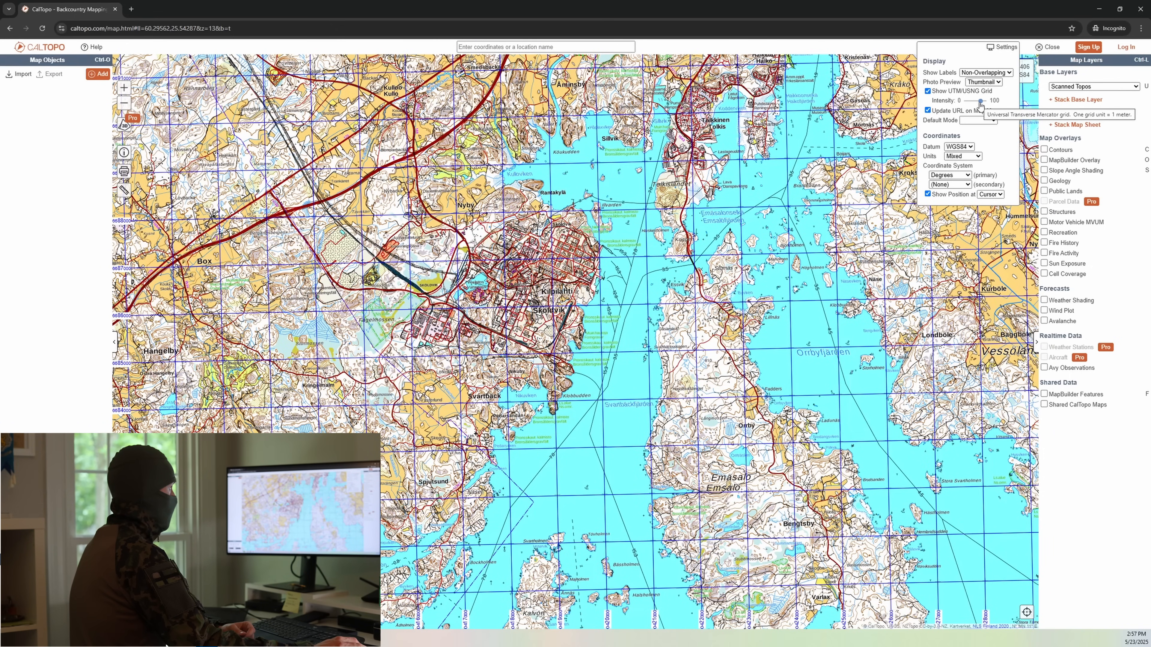
drag(980, 102, 990, 103)
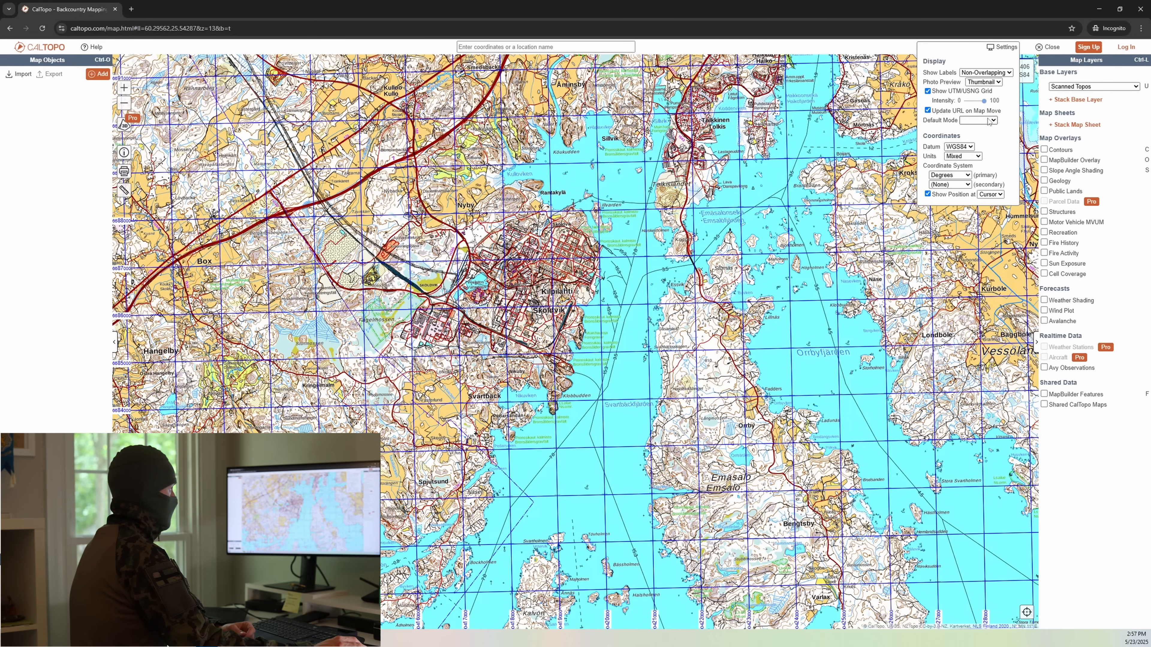
Step: Set the default map mode to Recreation and choose Mixed units
click(988, 121)
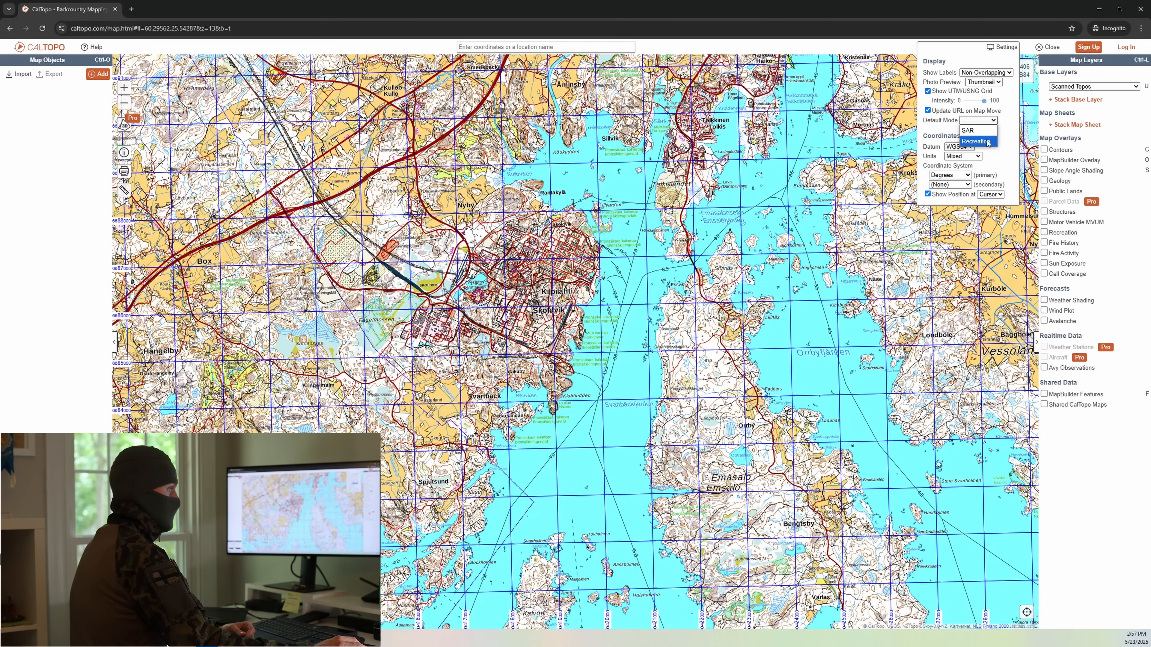
click(975, 141)
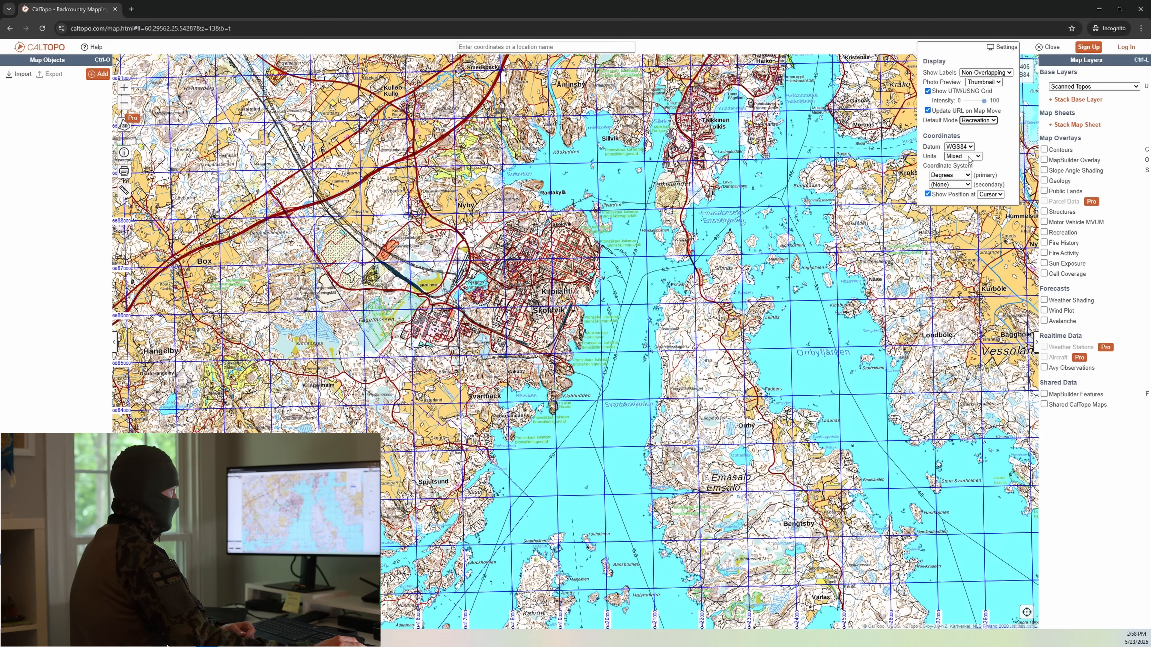
click(968, 156)
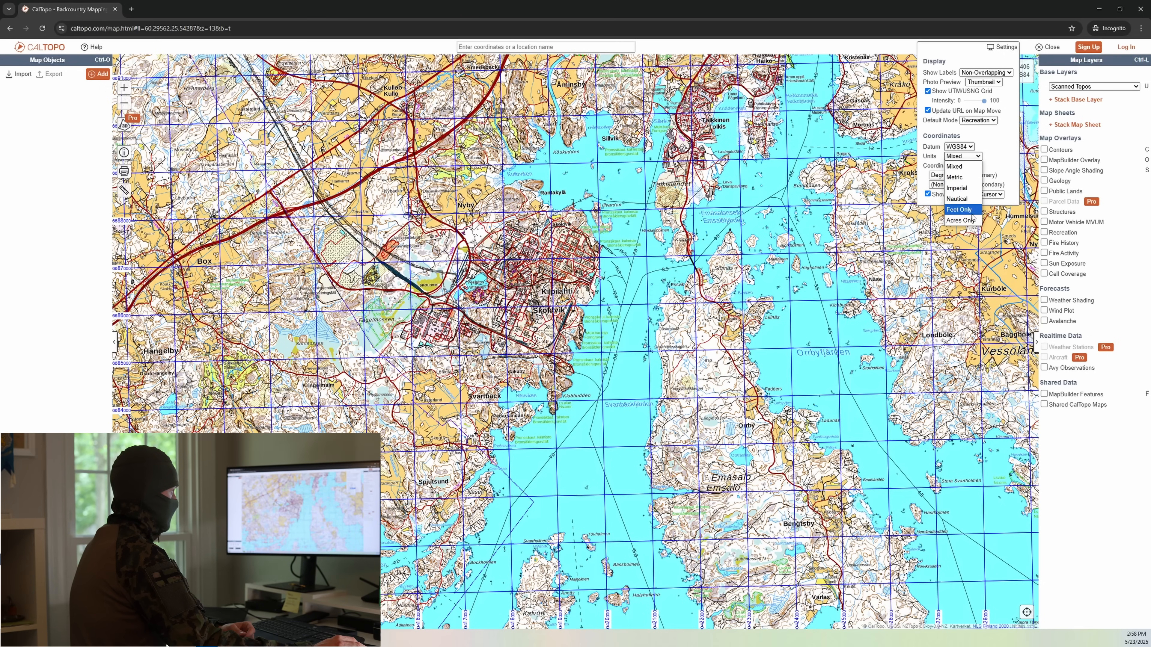
click(968, 169)
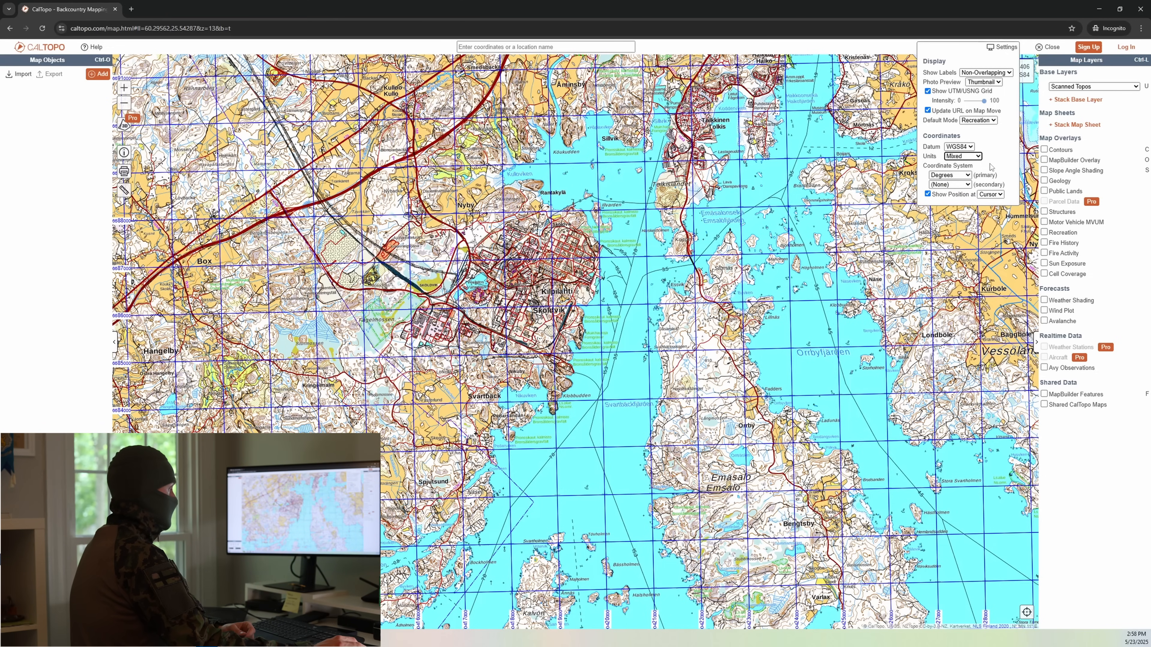
Step: Set the primary coordinate system to USNG and the secondary coordinate system to UTM
click(960, 176)
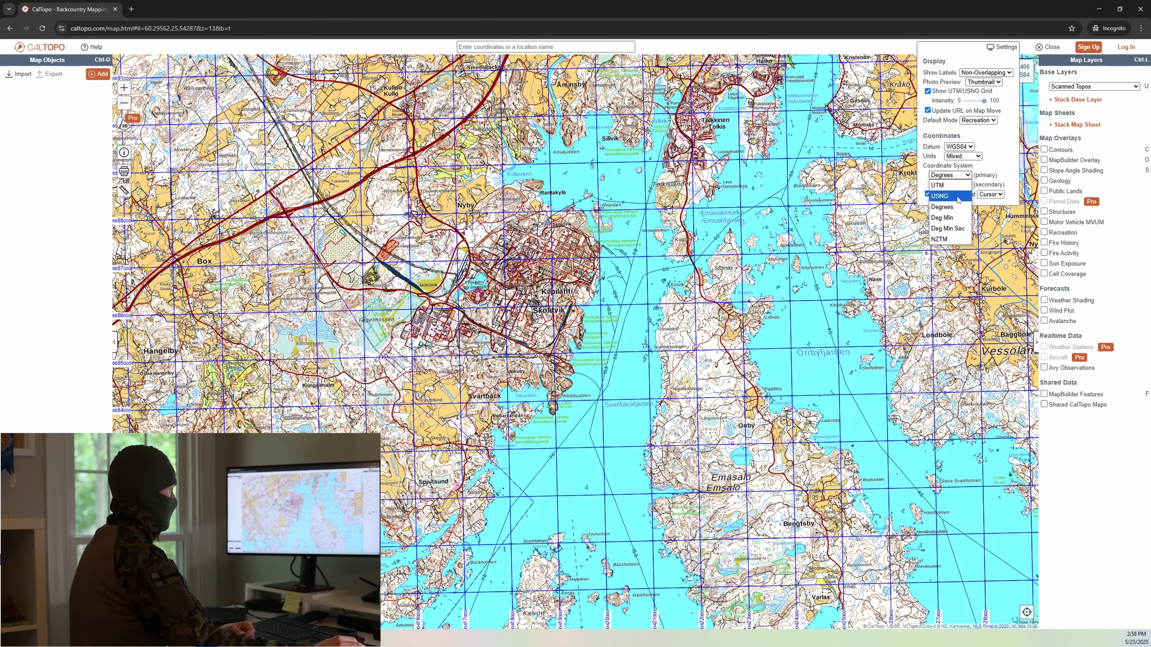
click(958, 200)
click(961, 185)
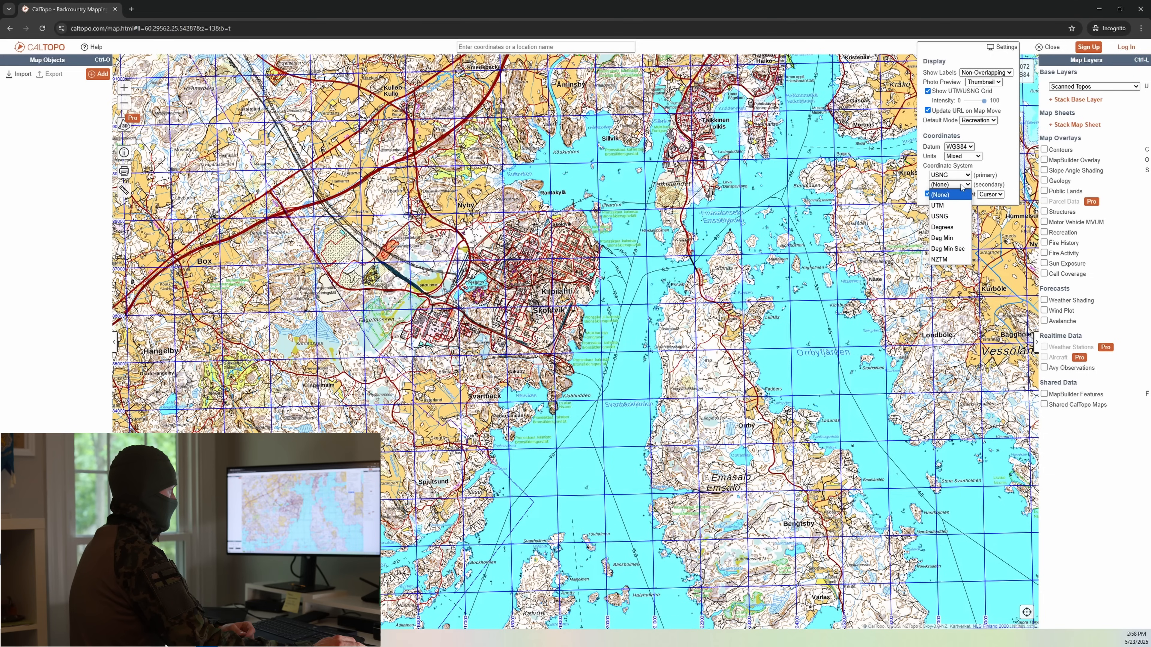
click(956, 205)
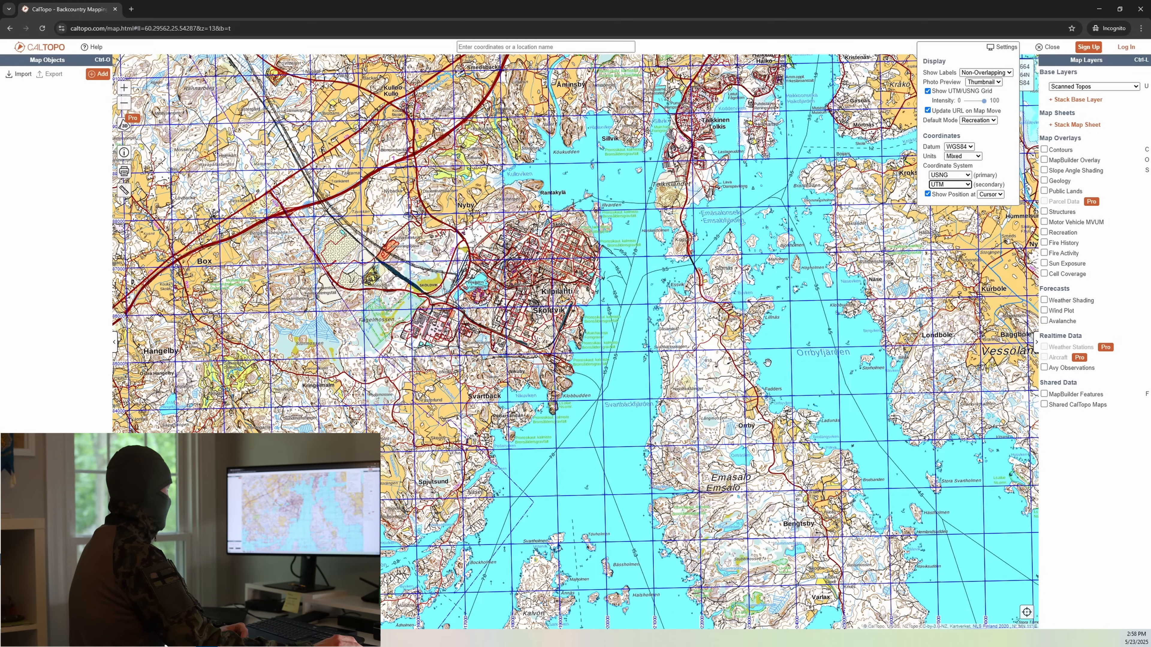
click(805, 356)
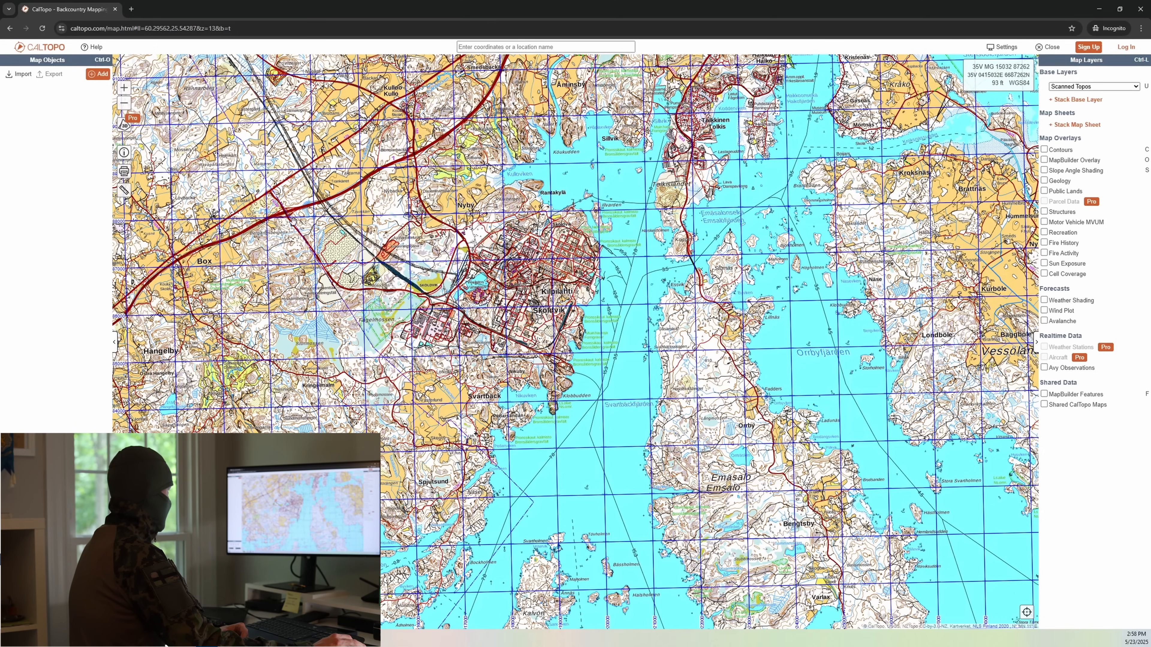
Step: Open the map's print setup and shift the page frame east to cover Kilpilahti and part of Emäsalo
click(124, 172)
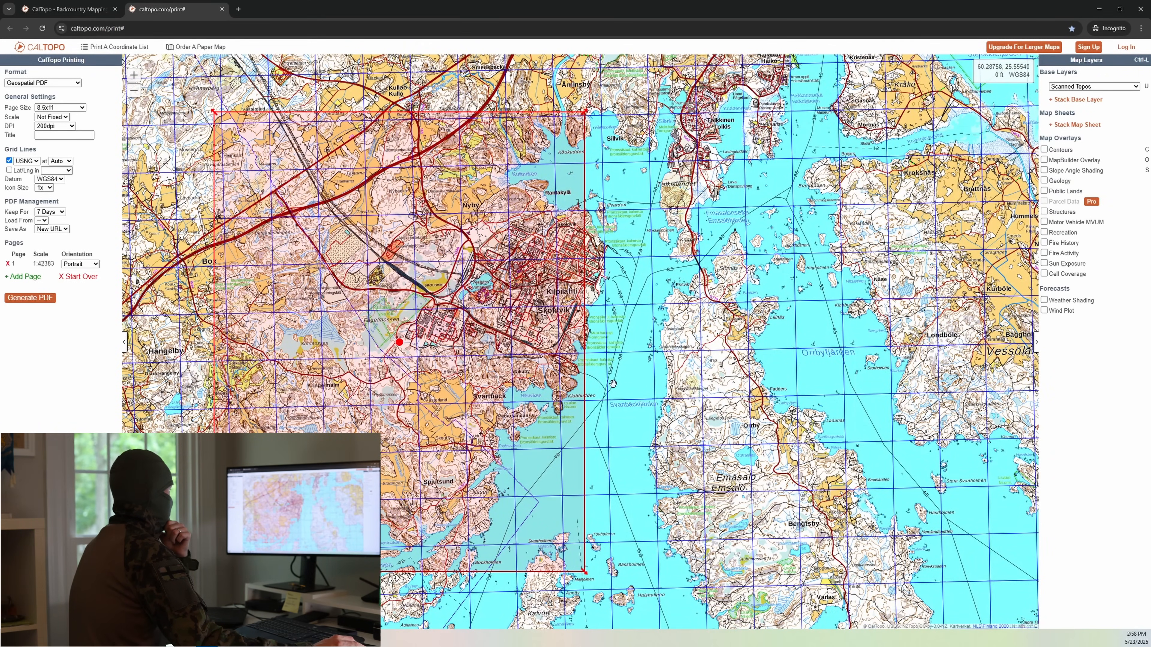
drag(399, 342, 585, 352)
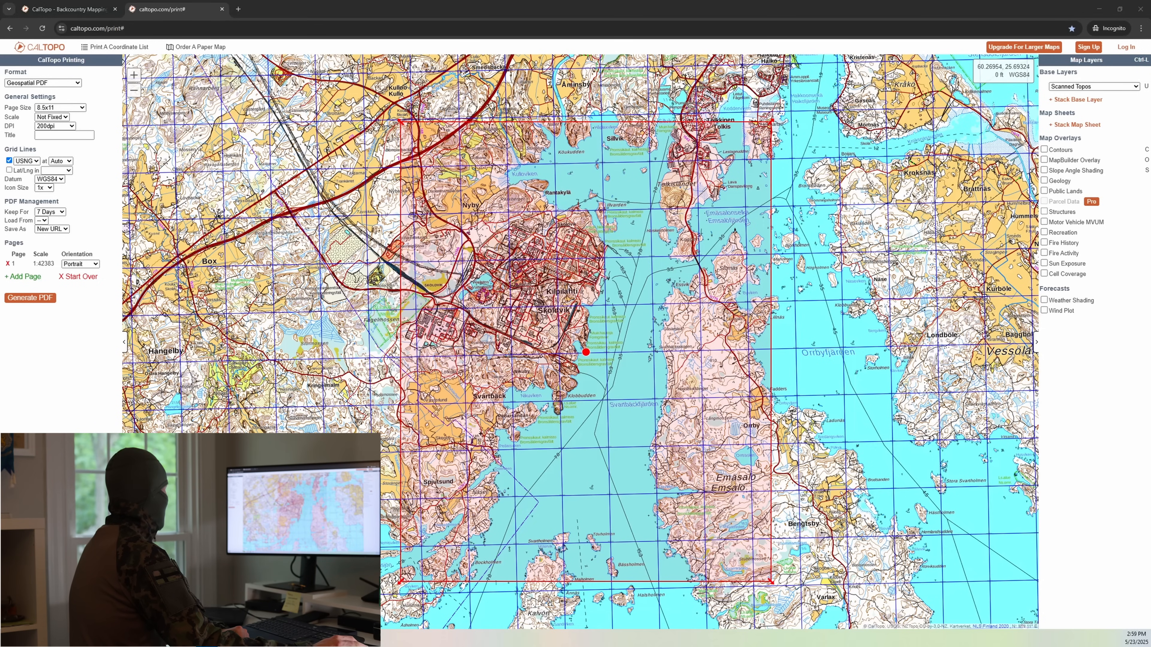
Step: Keep the 8.5x11 page size and the 200dpi resolution for the print
click(70, 109)
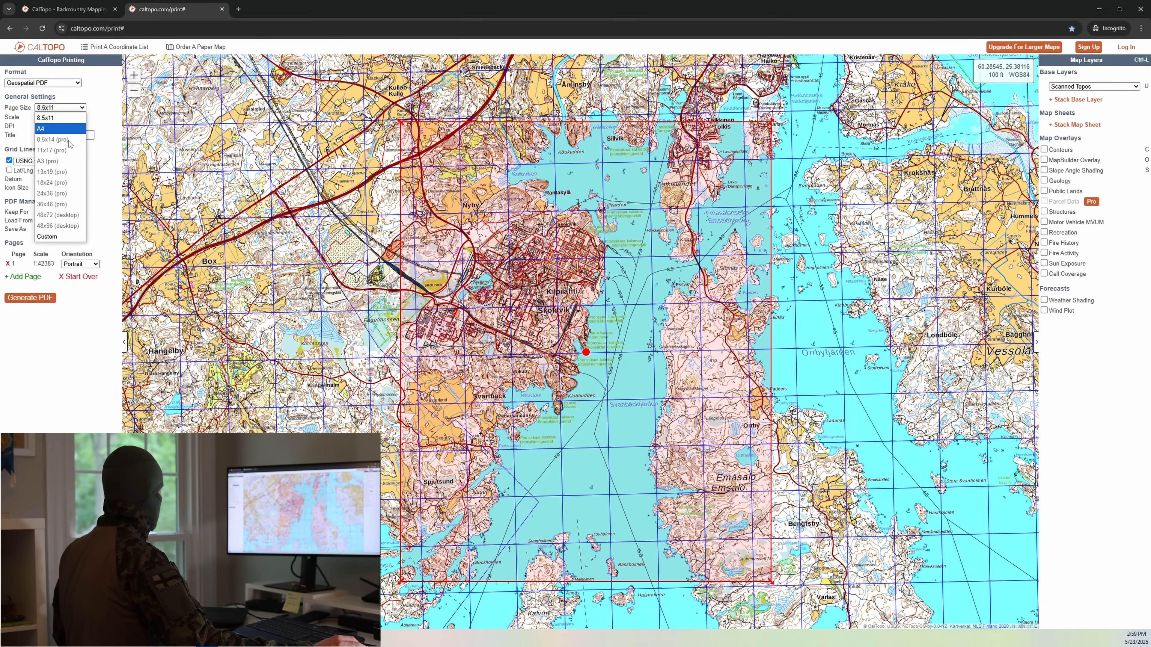
click(62, 118)
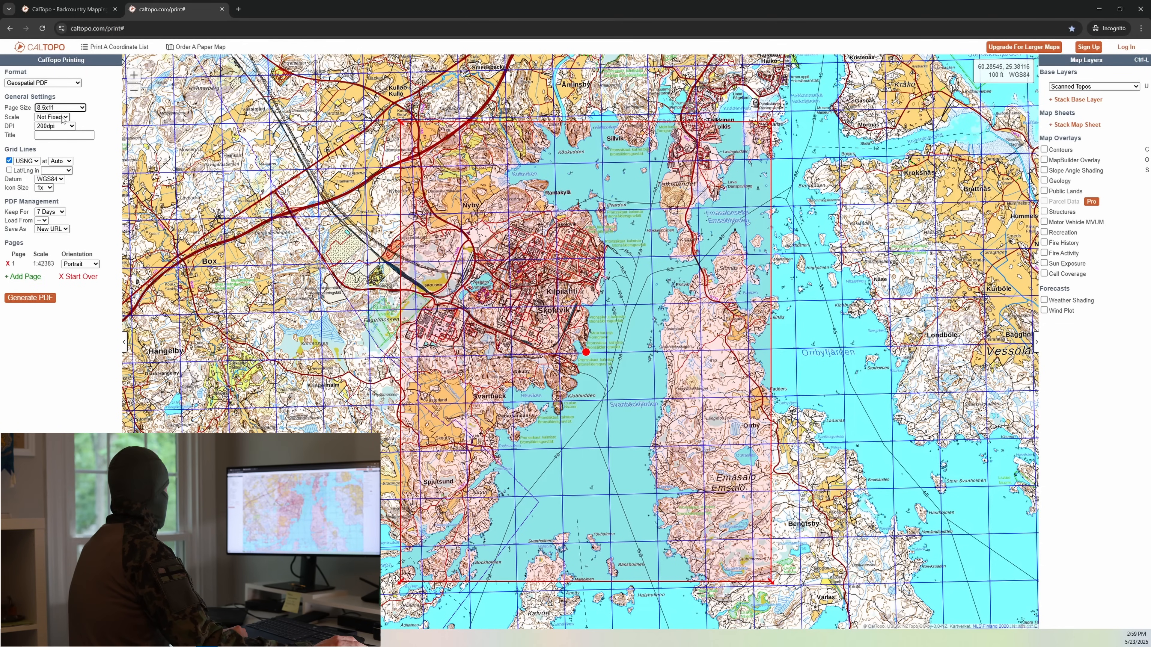
click(61, 126)
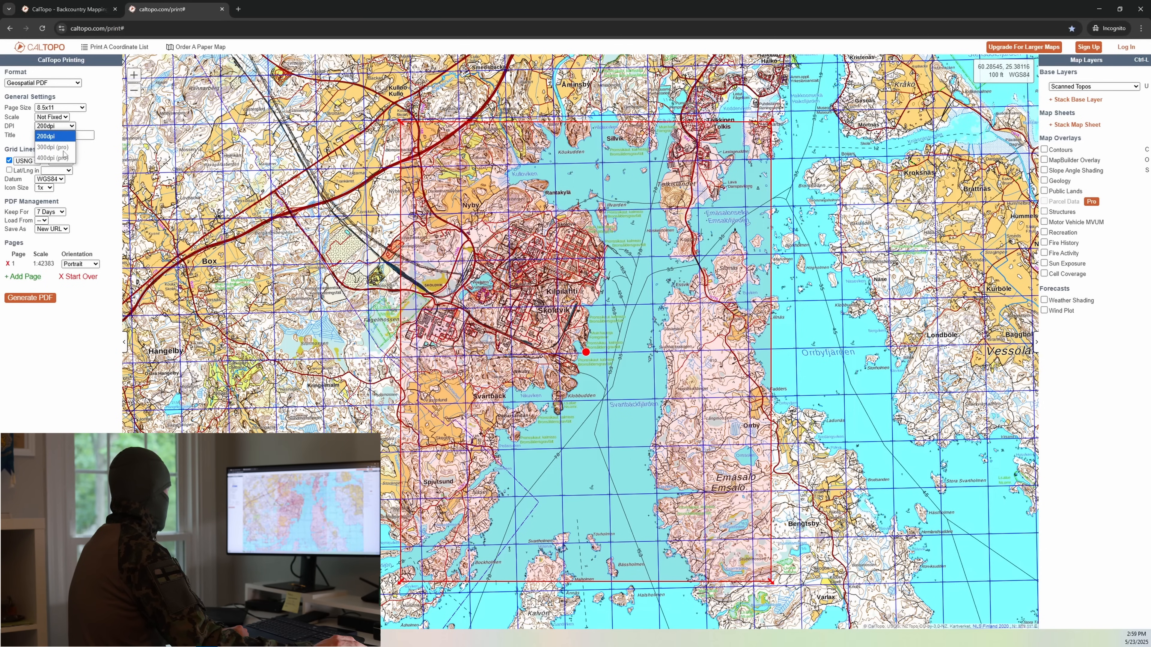
click(92, 166)
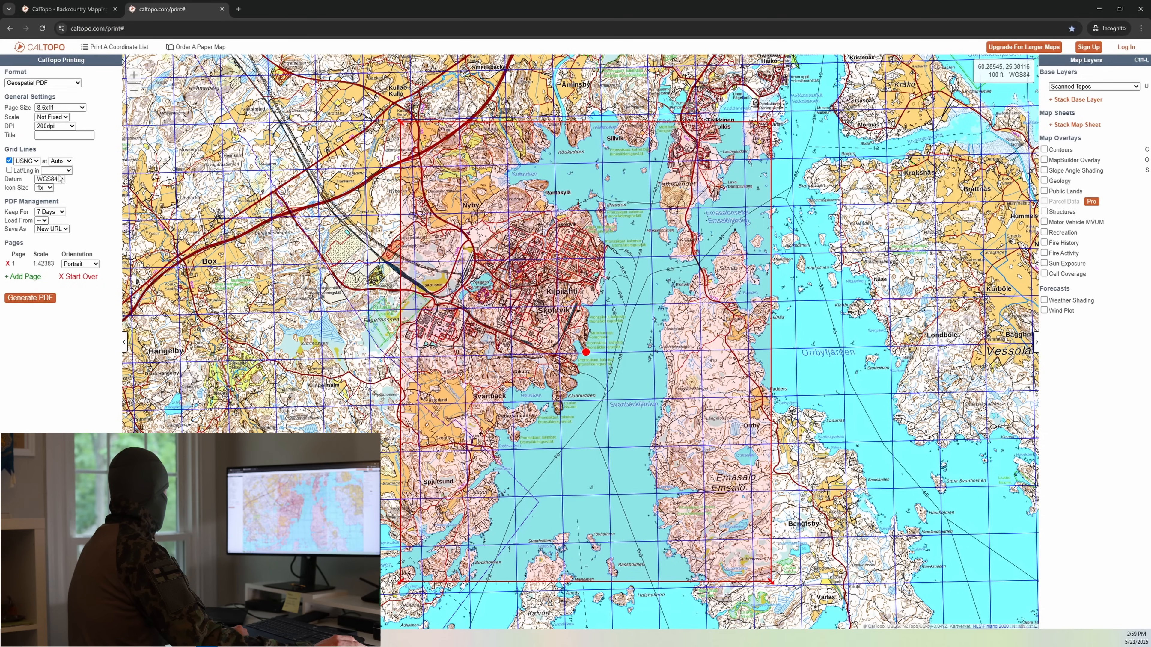
Step: Set the print scale to 1:24,000 and position the page frame over Kilpilahti and its eastern waters
click(66, 118)
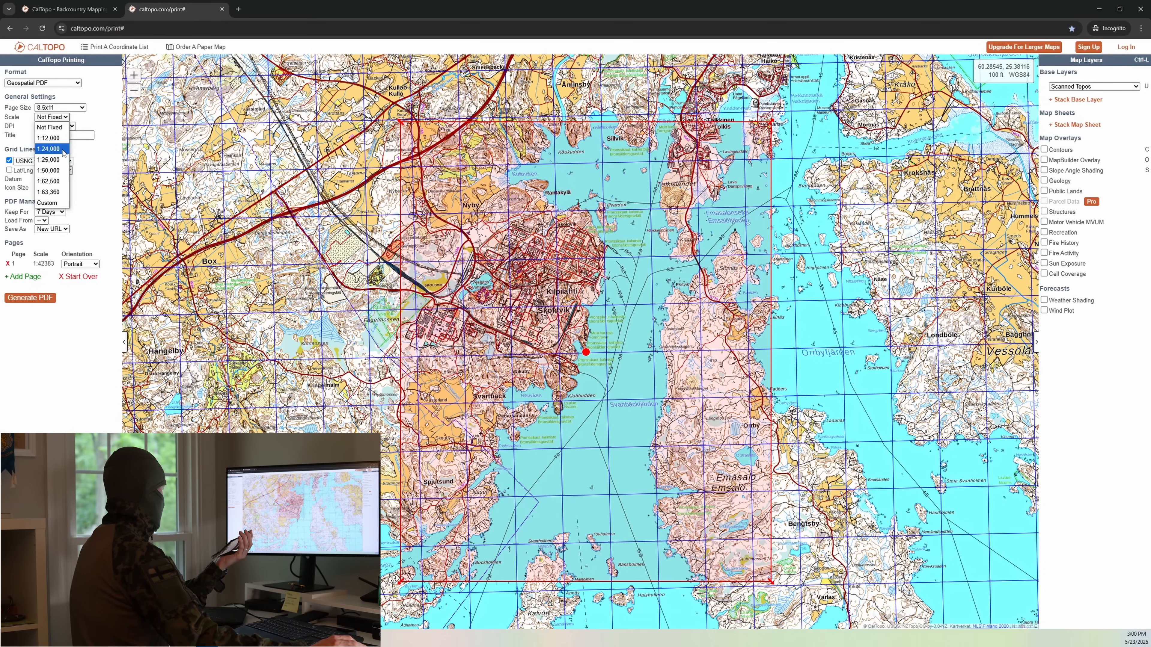
click(49, 149)
drag(506, 252, 586, 325)
Step: Try the 1:50,000 print scale with the page frame recentred around Kilpilahti
click(60, 117)
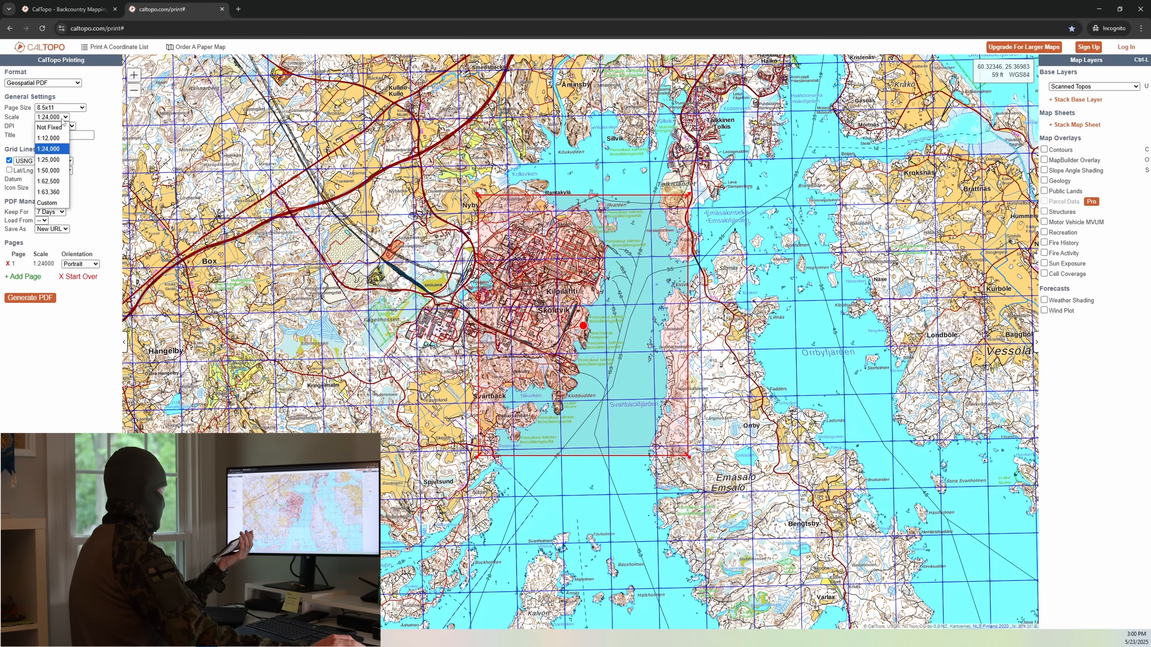
click(61, 171)
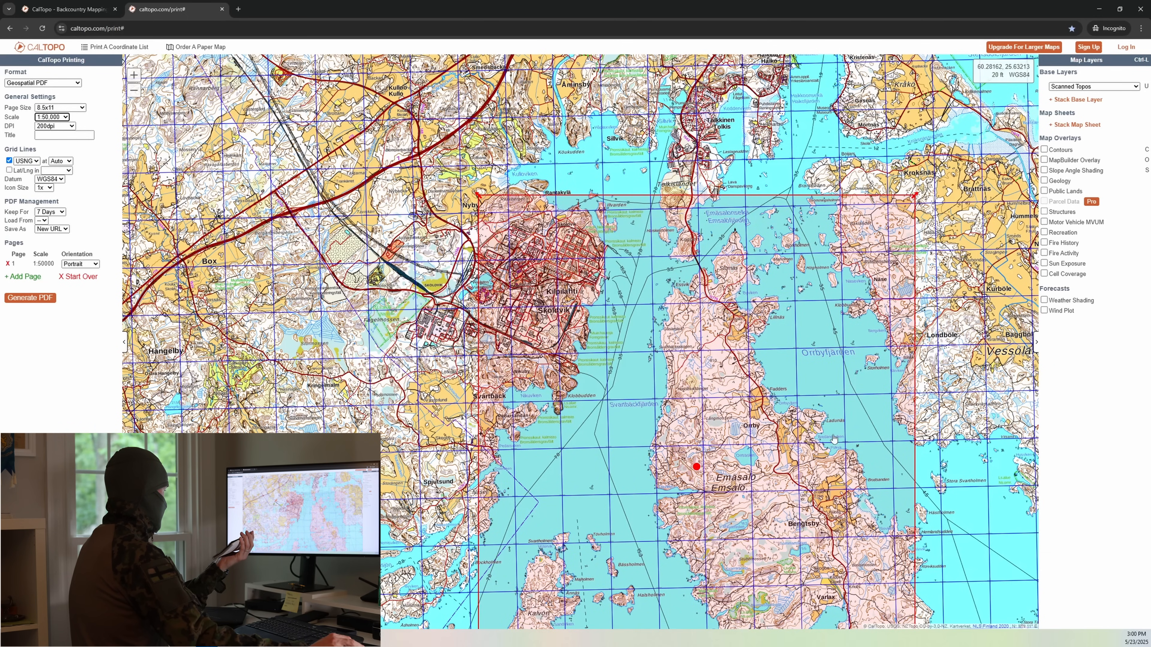
drag(696, 467, 546, 351)
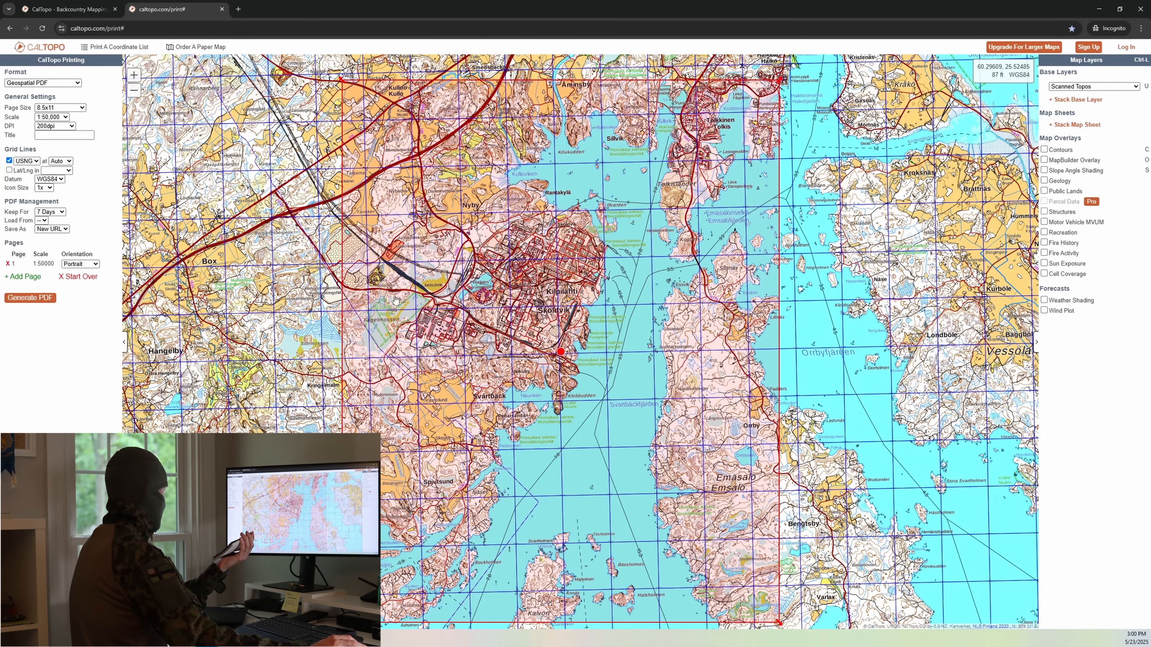
Step: Return the print scale to 1:24,000 and place the page frame over Kilpilahti and Svartbäckfjärden
click(58, 117)
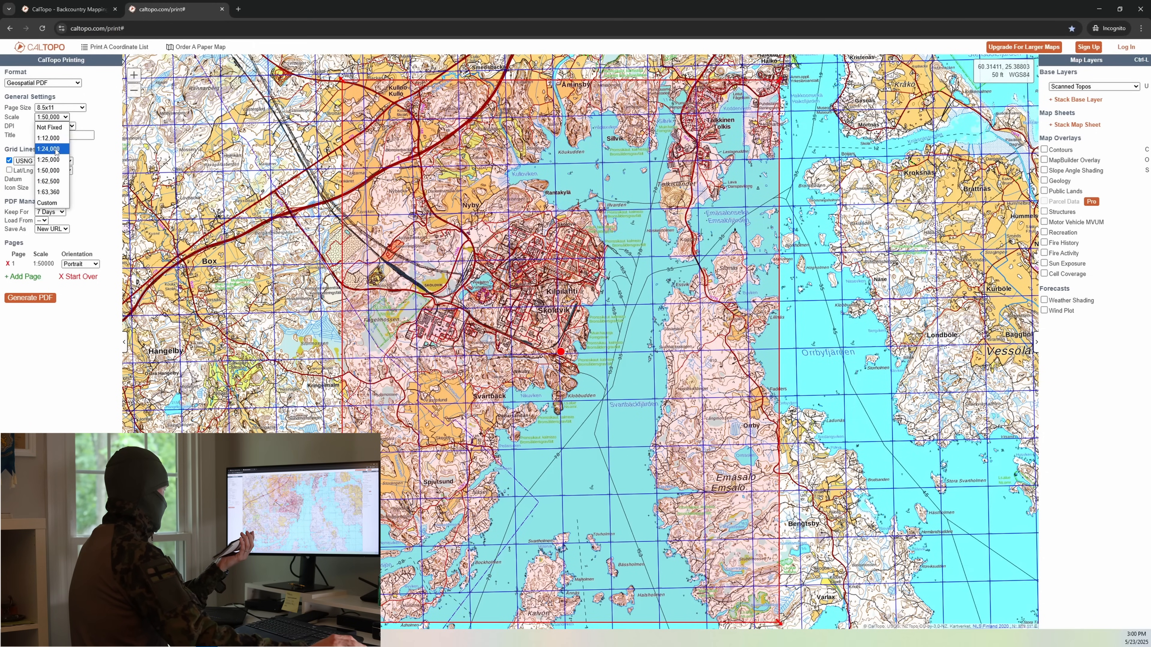
click(56, 149)
drag(561, 351, 594, 350)
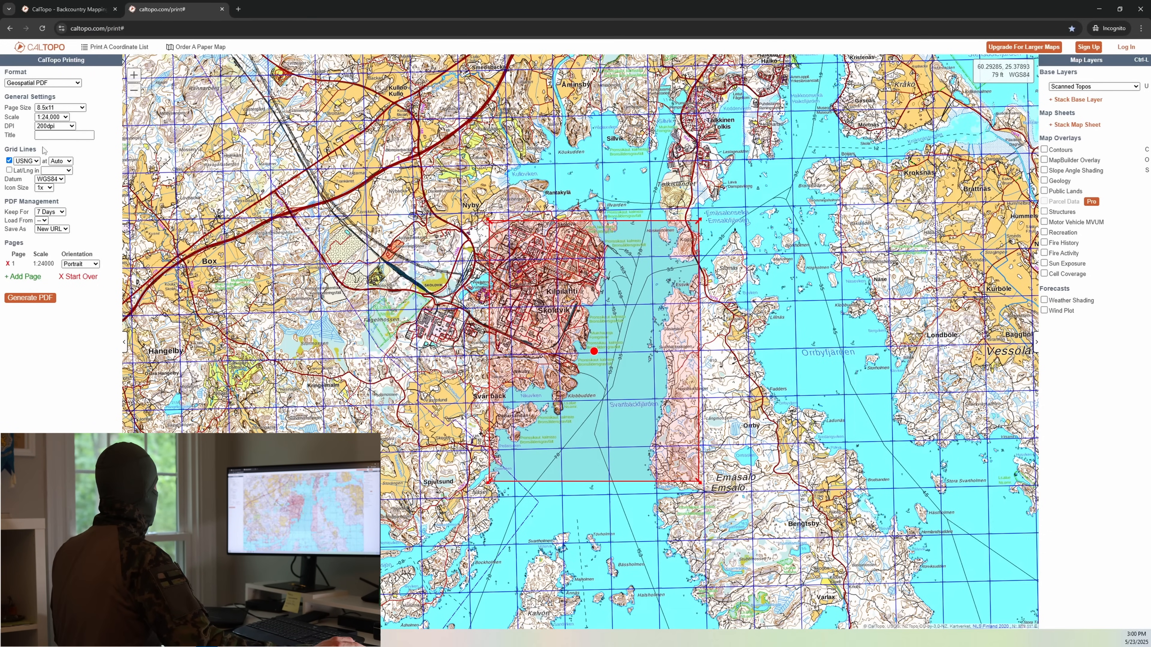
Step: Set the printed USNG grid interval to 1km
click(66, 162)
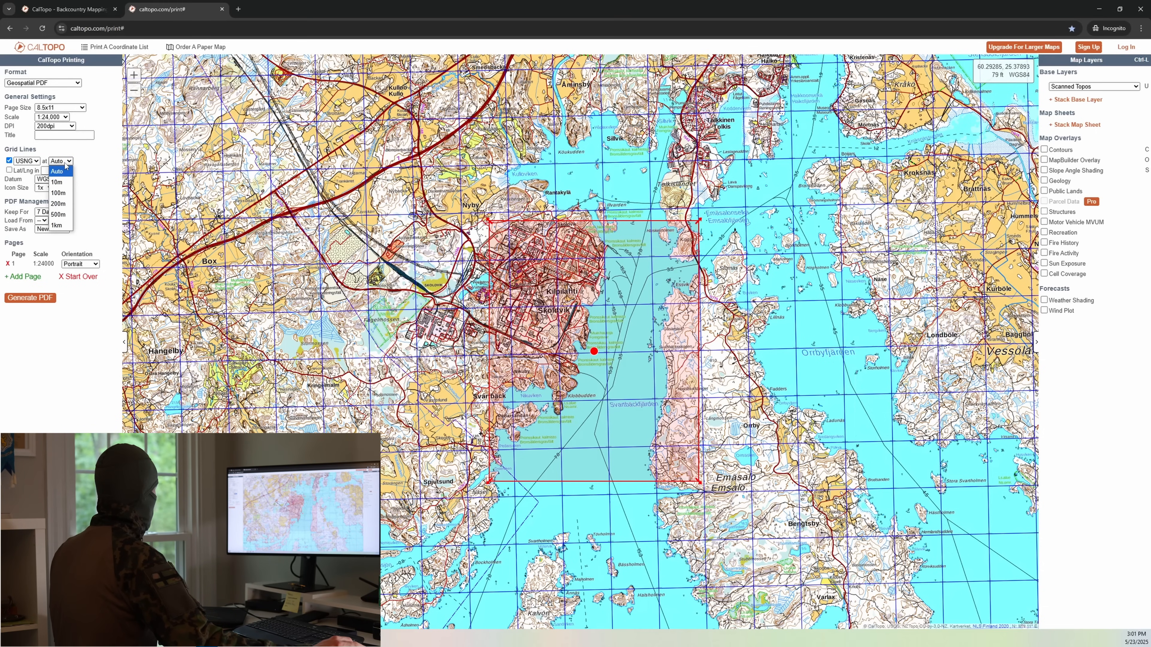
click(61, 226)
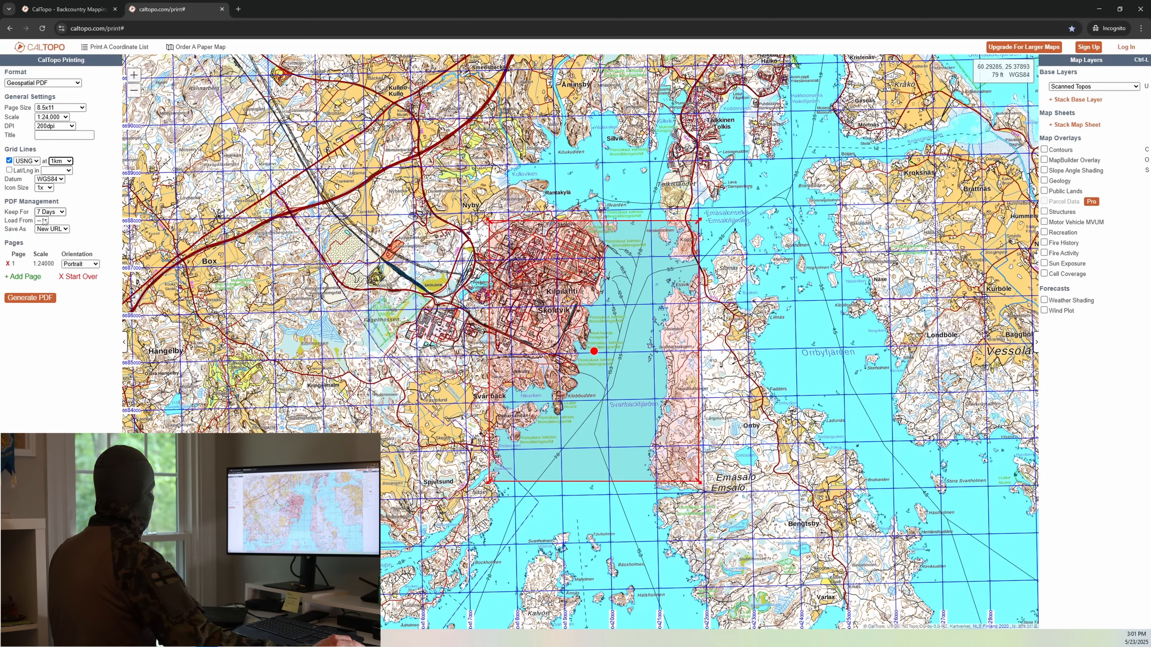
Step: Change the page orientation to Landscape and recentre the page frame on the Kilpilahti industrial area
click(81, 264)
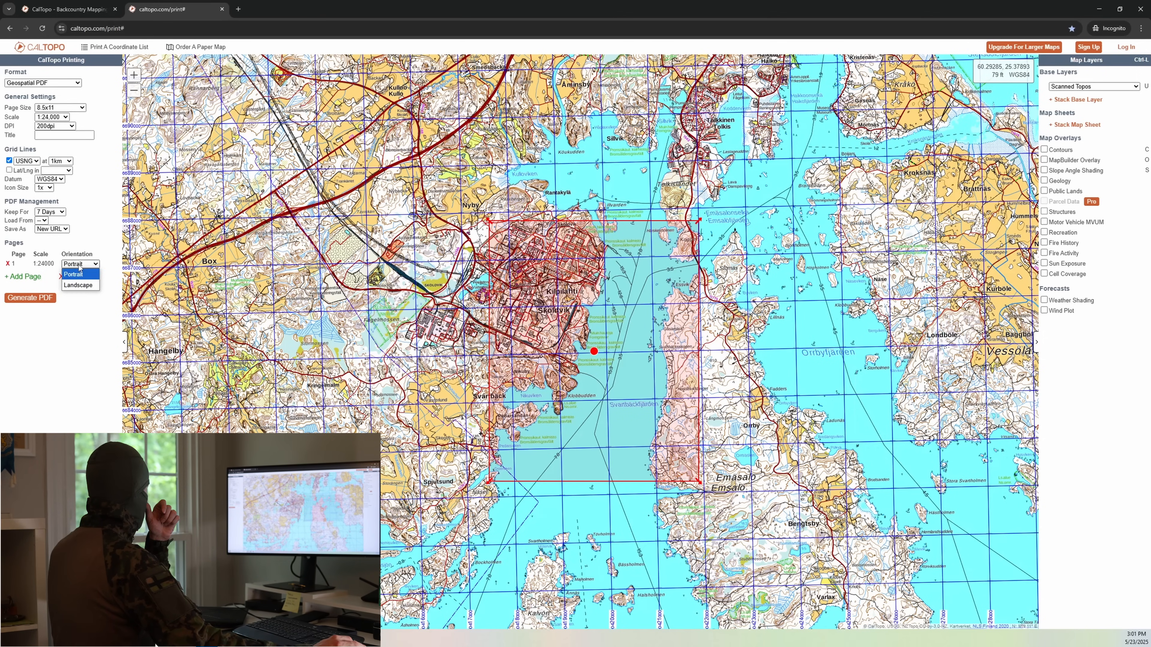
click(84, 287)
drag(630, 315, 743, 315)
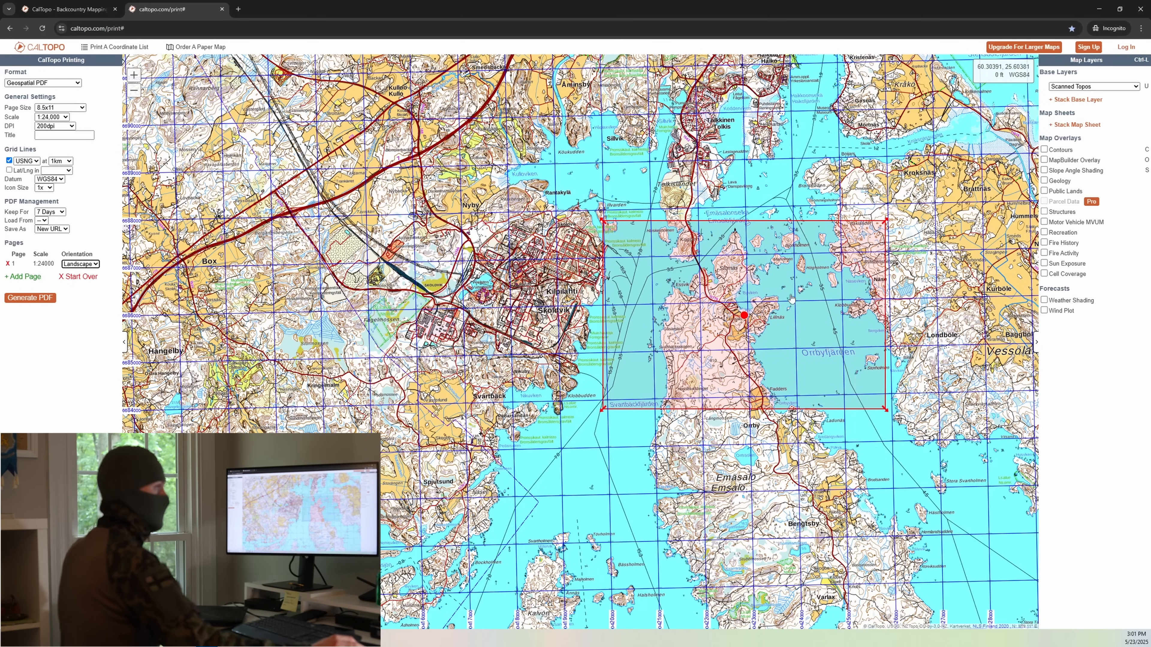
drag(742, 317, 575, 318)
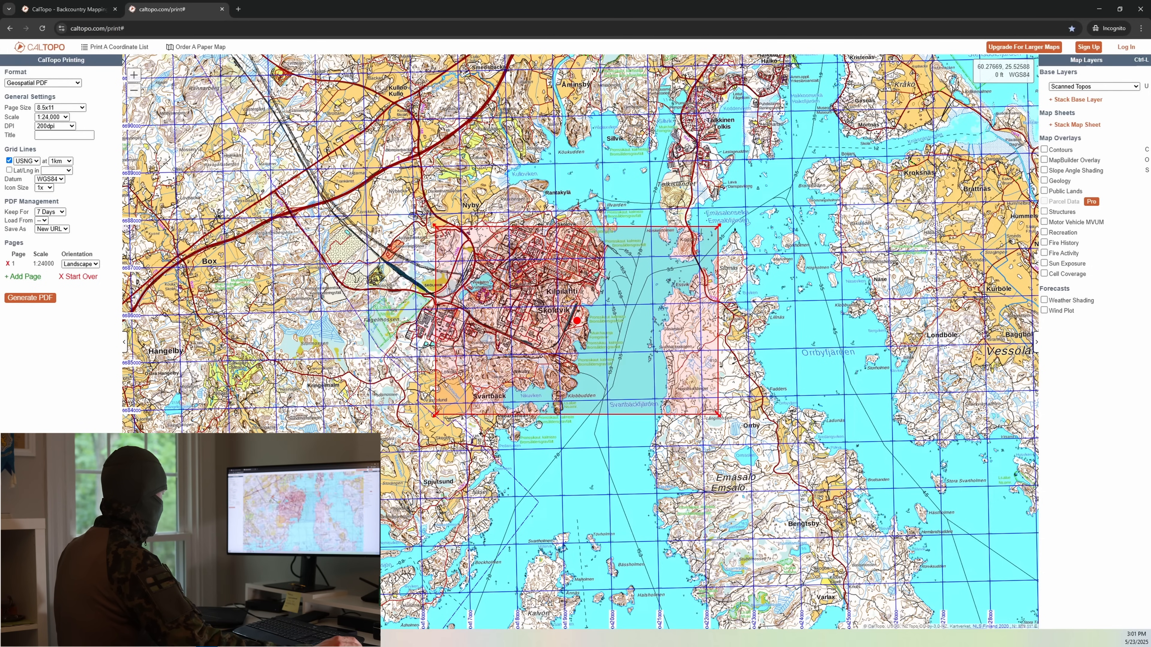
Step: Examine the map coverage around Klobbudden and Svartbäckfjärden at the print frame's southern edge
scroll(535, 440, up, 4)
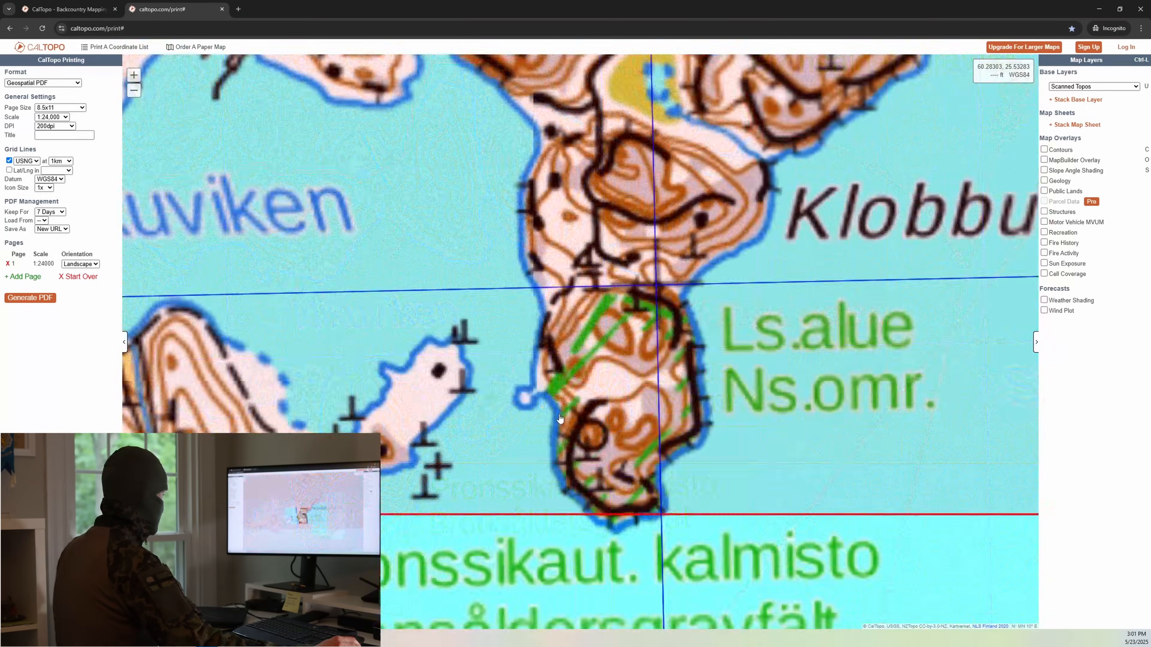
scroll(560, 418, down, 4)
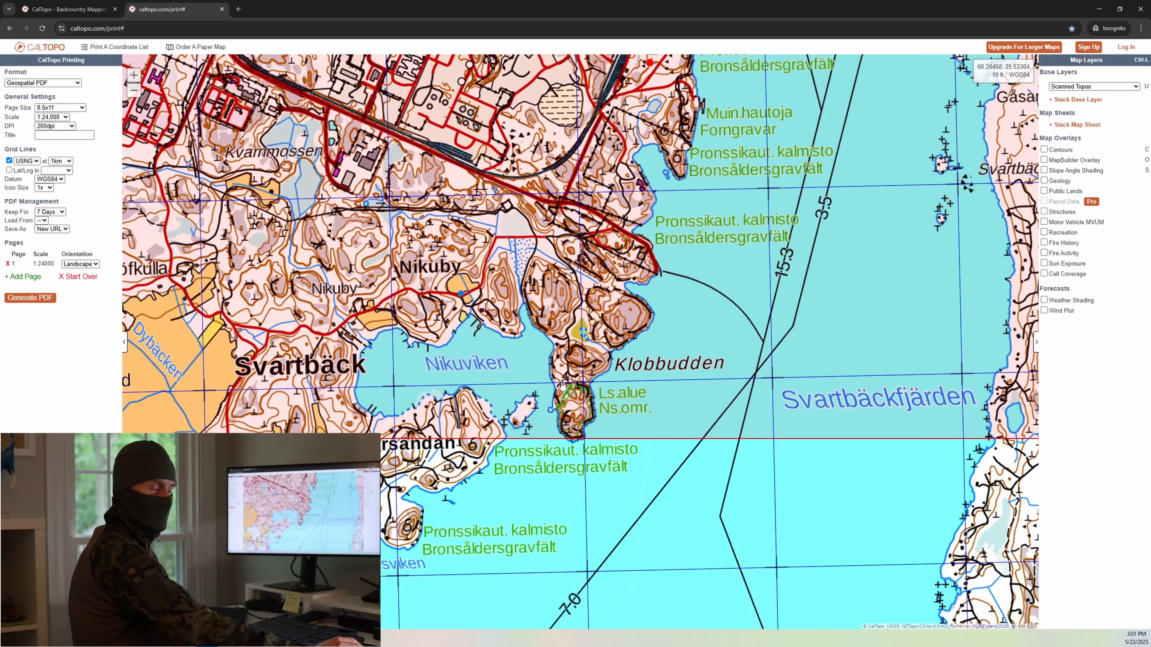
scroll(590, 363, down, 2)
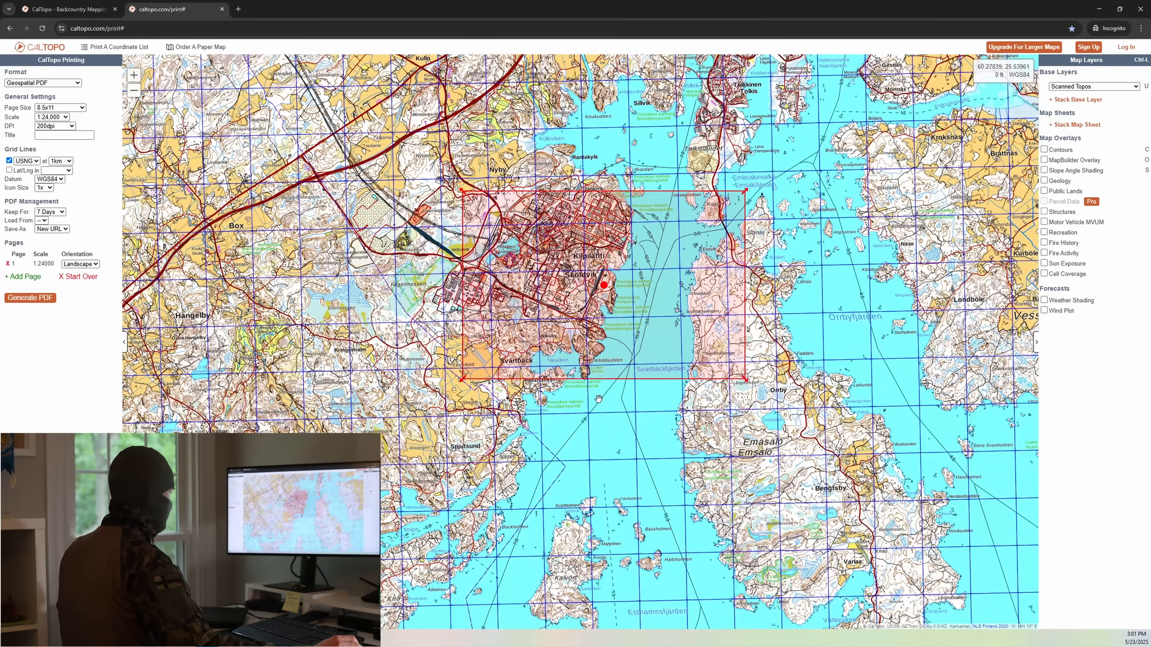
scroll(597, 401, up, 2)
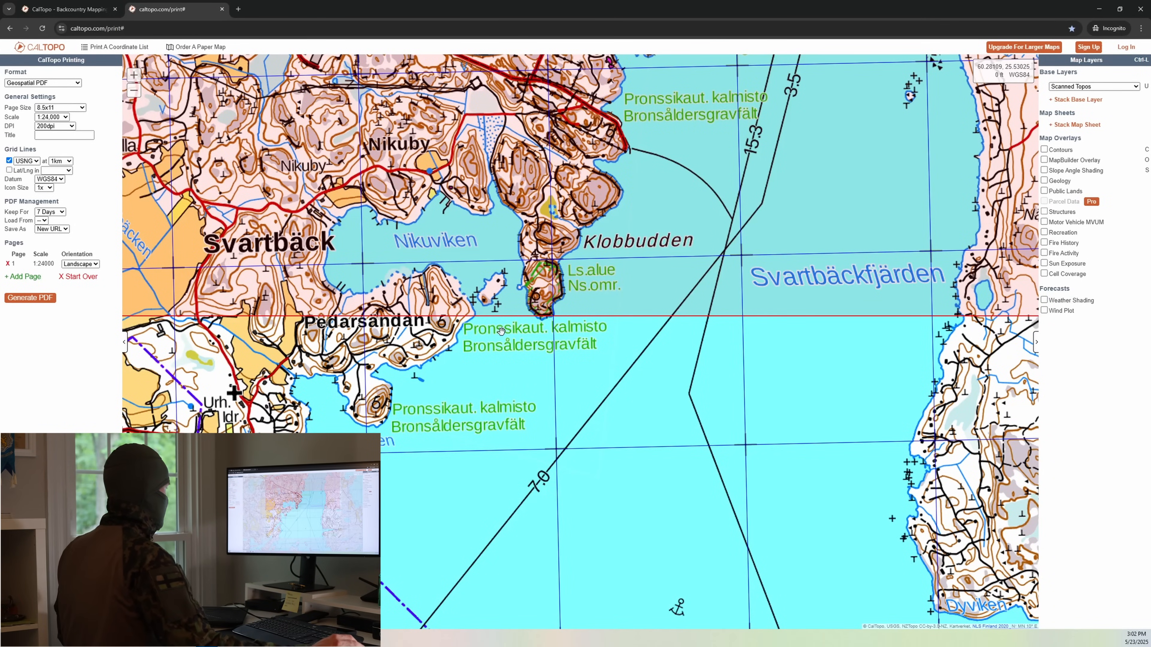
scroll(560, 322, down, 1)
scroll(580, 363, down, 2)
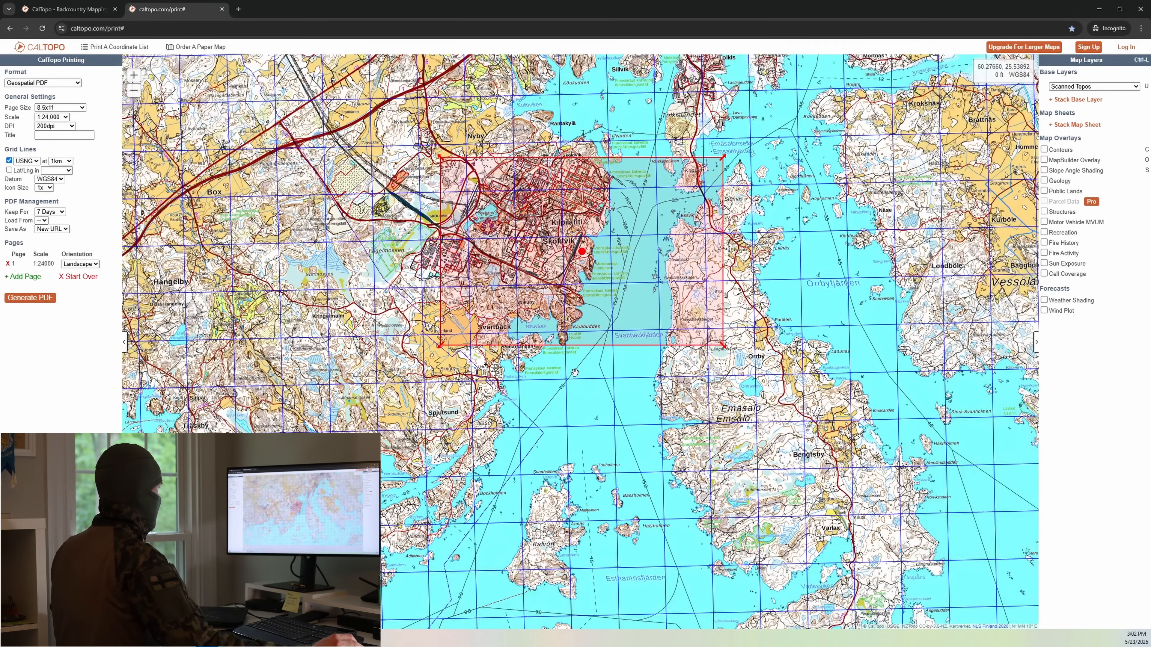
scroll(633, 412, up, 1)
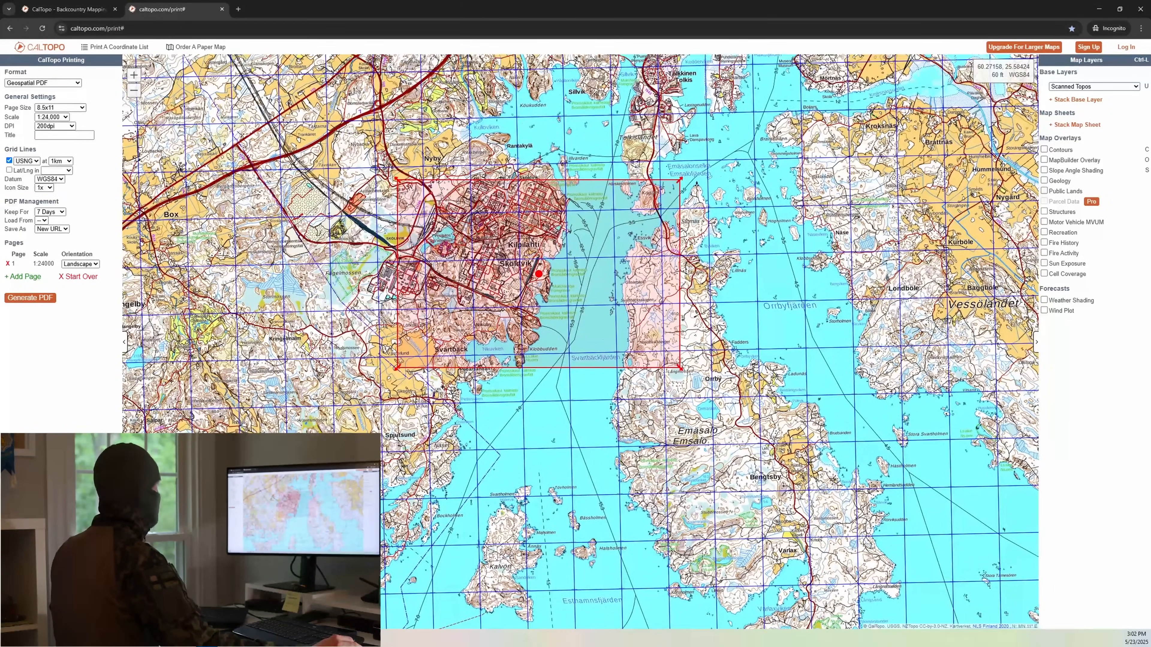
drag(650, 423, 662, 432)
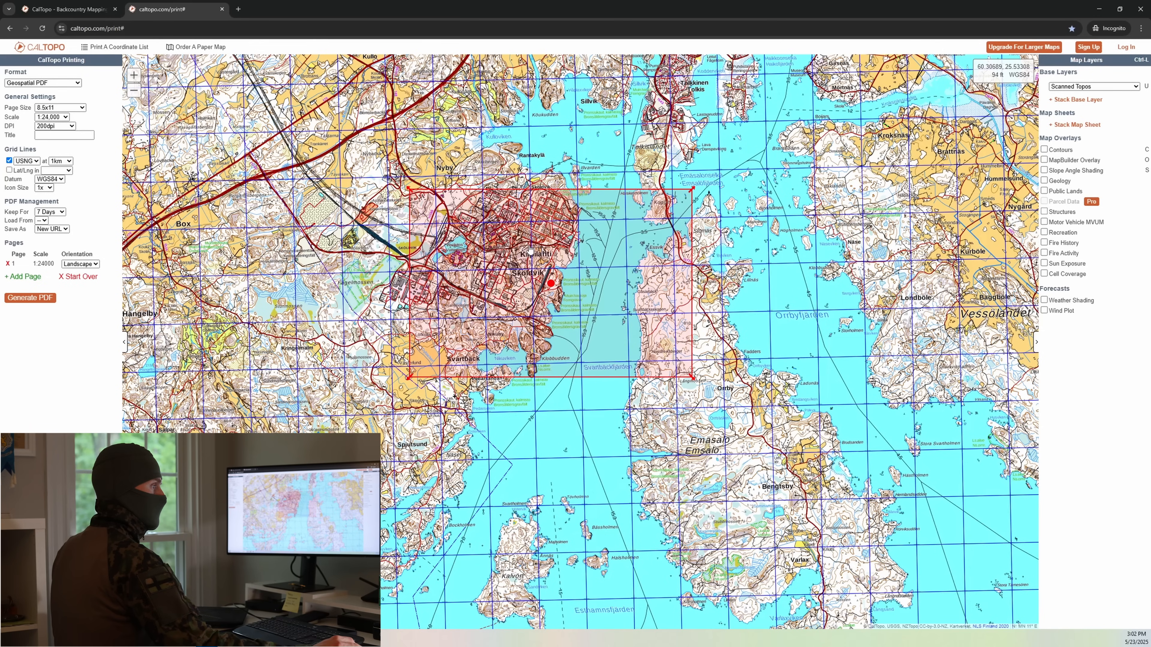
Step: Generate the PDF of the Kilpilahti map page and inspect it at a larger zoom
click(28, 298)
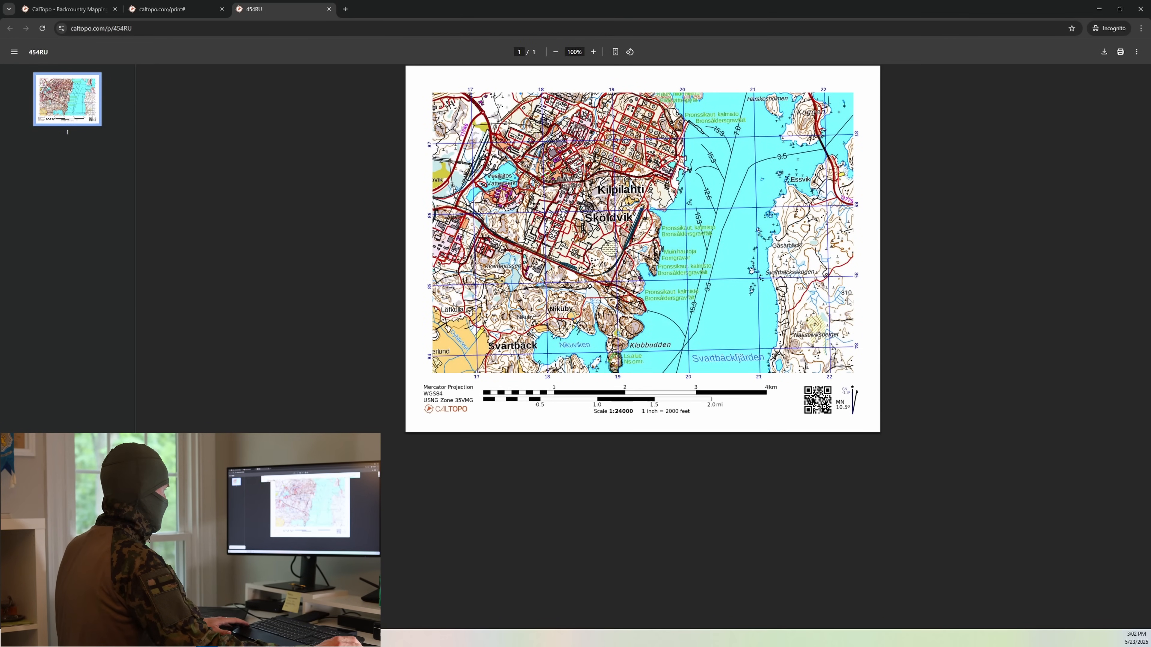
ctrl+scroll(849, 302, up, 5)
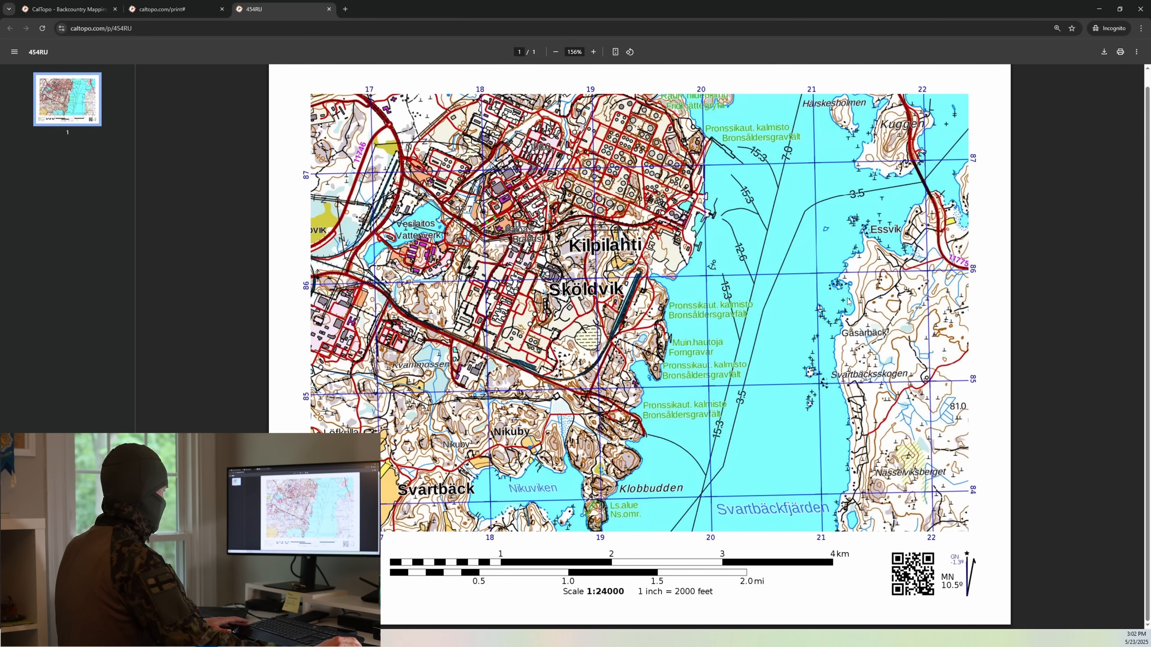
key(ctrl+backslash)
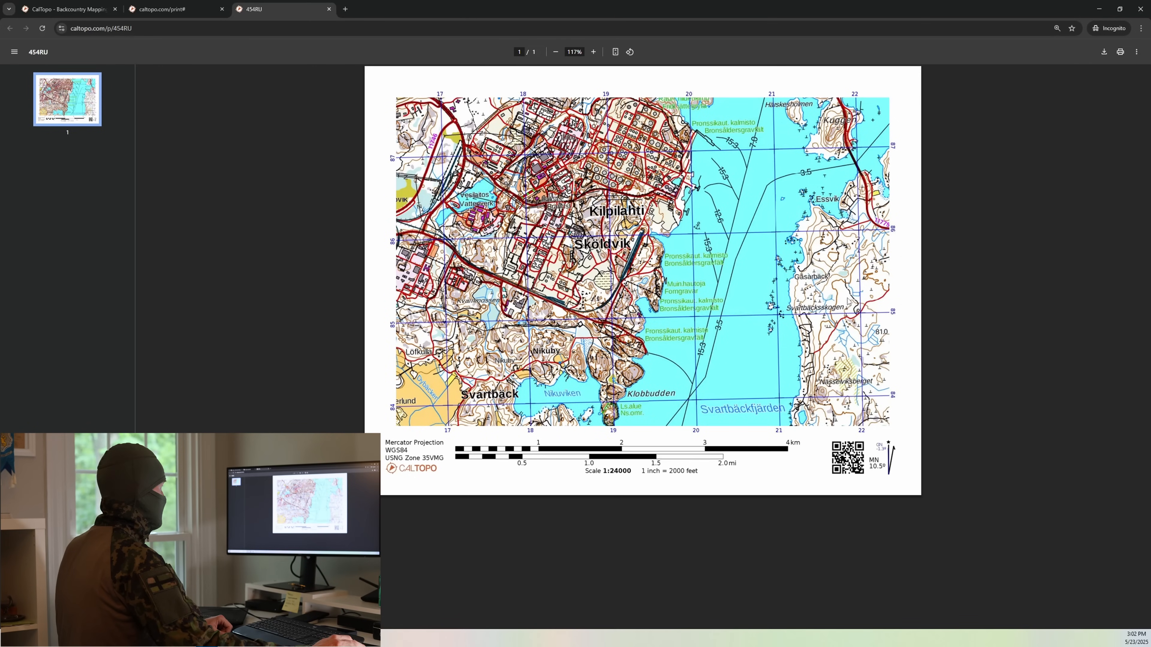
Step: Set up printing of the PDF map in Color with the HP ENVY printer as destination
click(1119, 53)
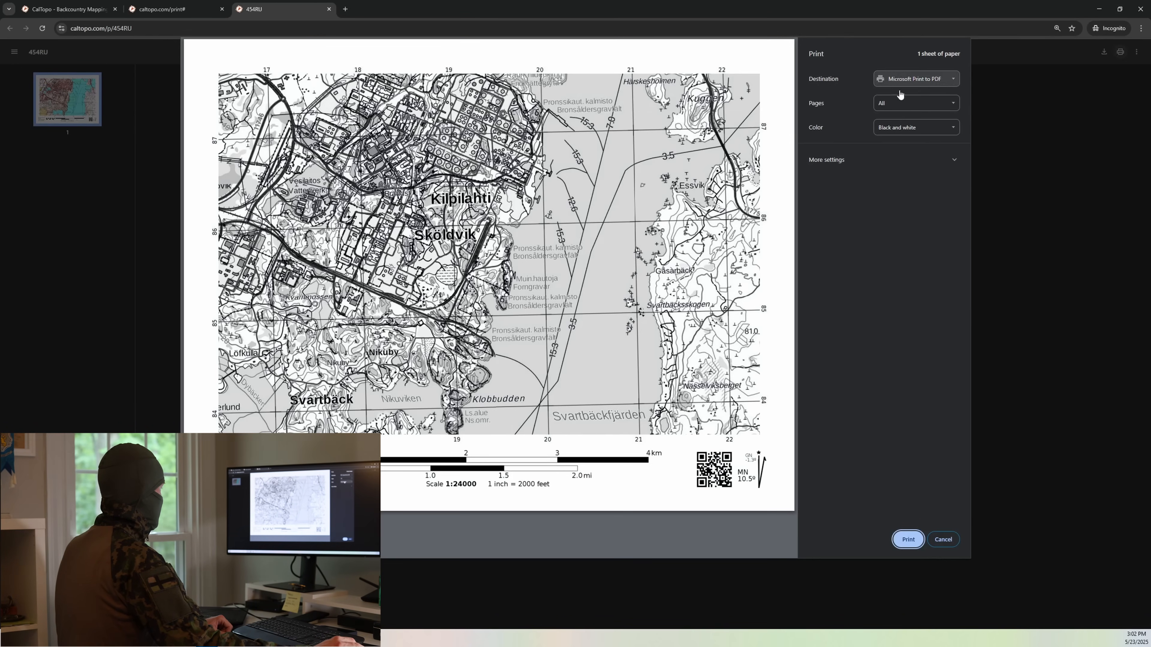
click(904, 130)
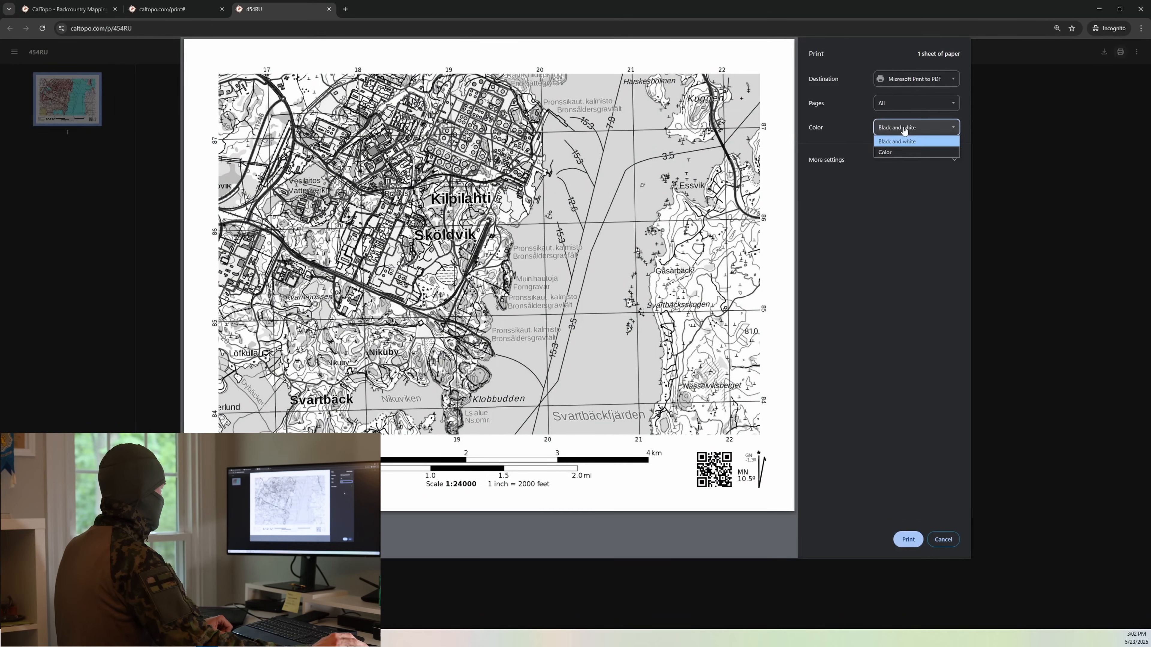
click(902, 153)
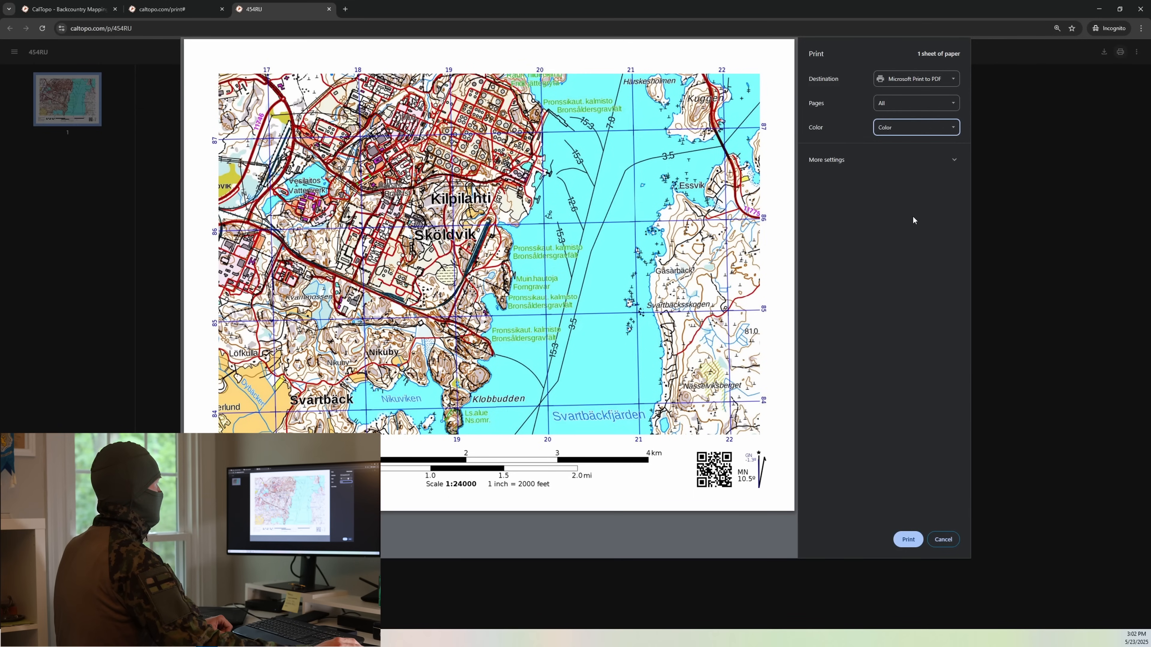
click(929, 82)
click(933, 105)
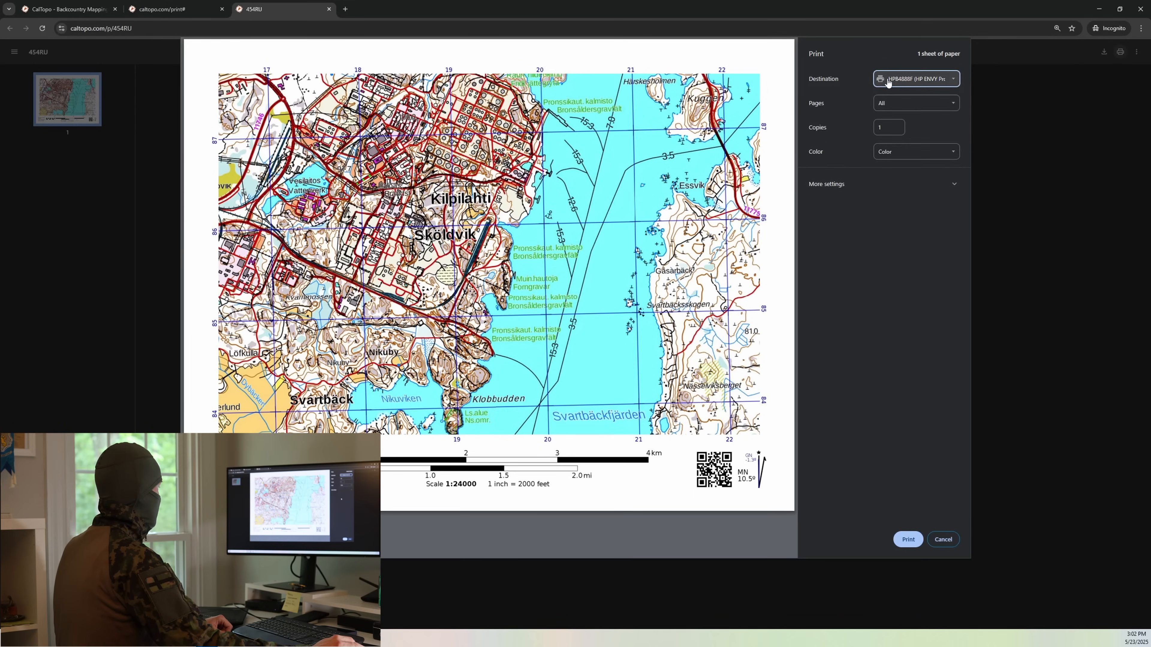